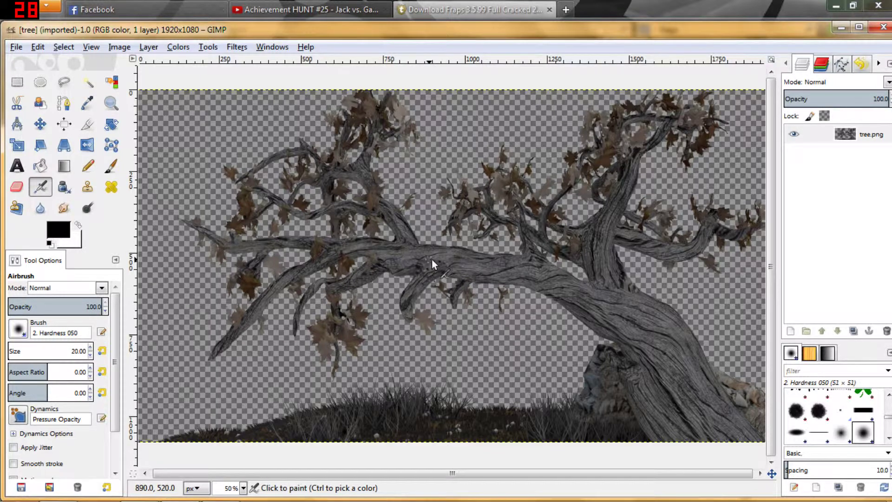
# Step: Examine the bark texture and knots along the main branch and around the trunk fork of the tree image
pyautogui.scroll(4, 431, 260)
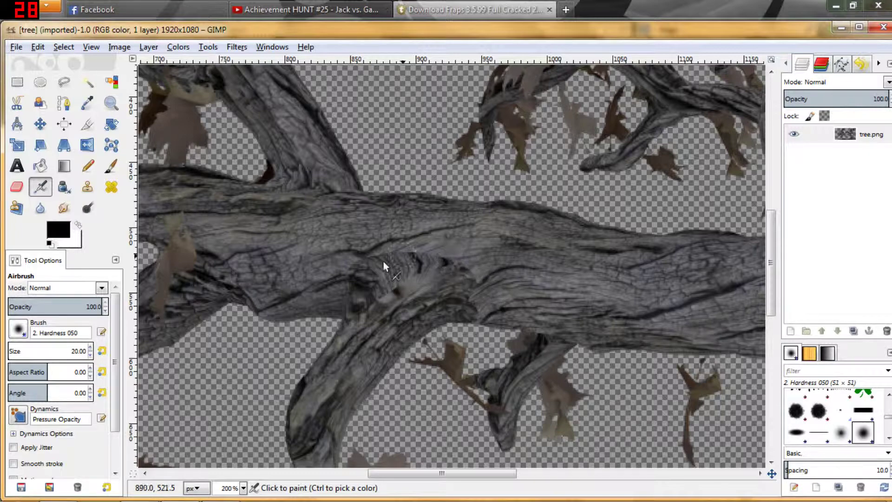
pyautogui.scroll(-1, 356, 207)
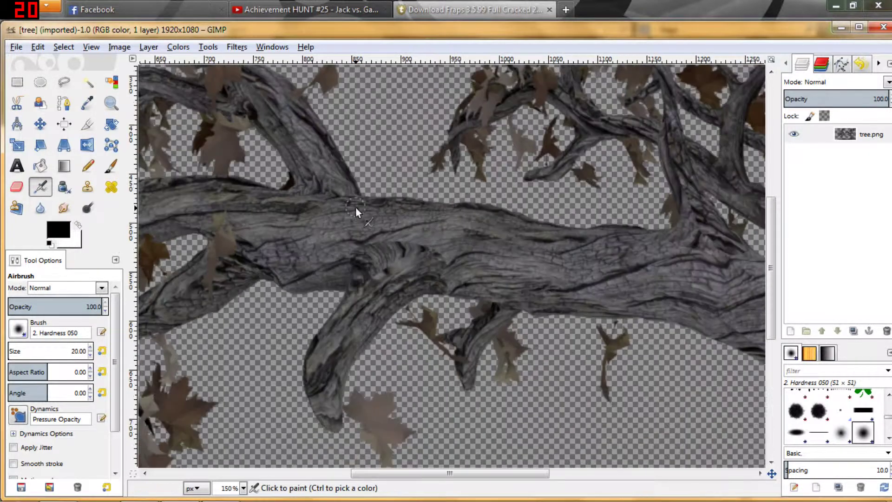
pyautogui.moveTo(379, 235); pyautogui.dragTo(458, 299)
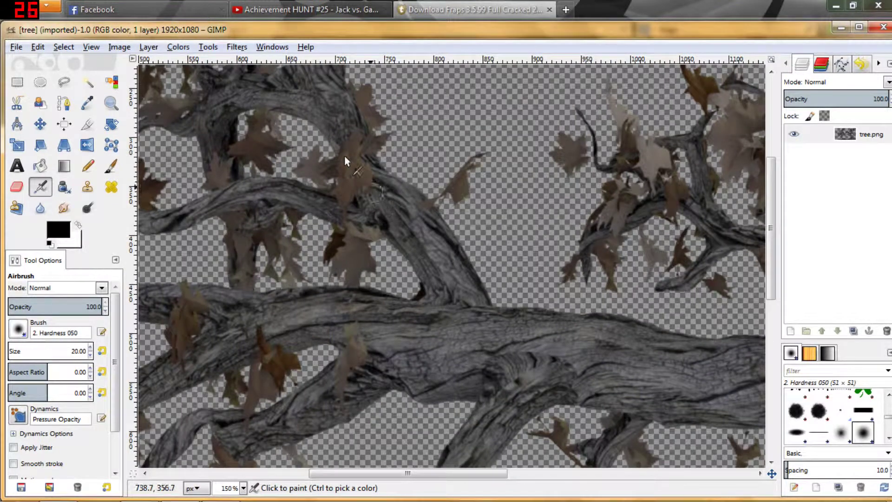
pyautogui.scroll(-2, 484, 330)
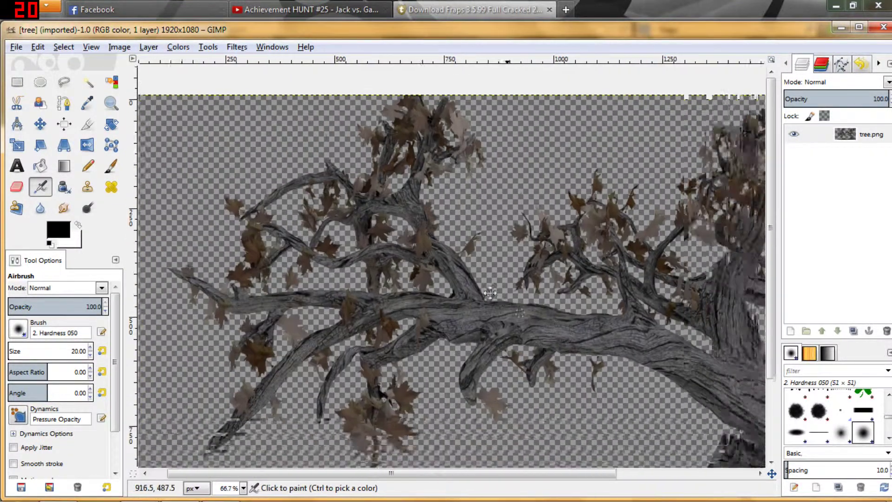
pyautogui.moveTo(490, 293); pyautogui.dragTo(462, 259)
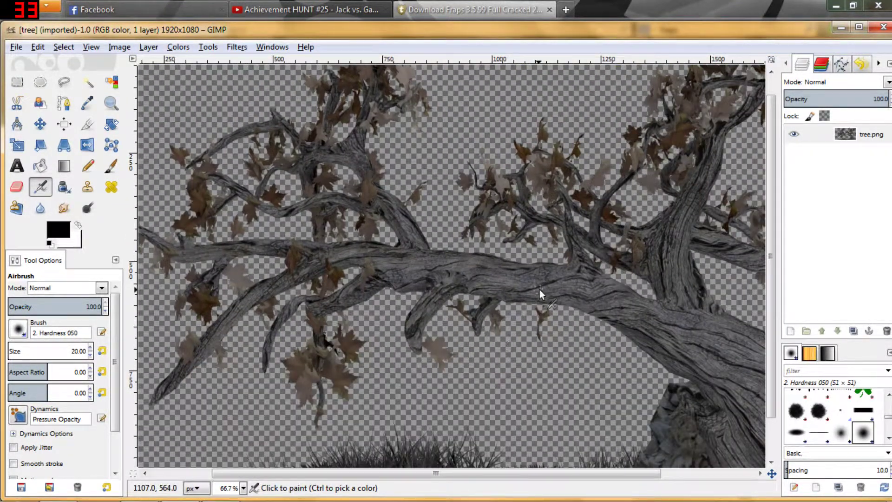
pyautogui.scroll(1, 539, 289)
pyautogui.moveTo(614, 288); pyautogui.dragTo(411, 286)
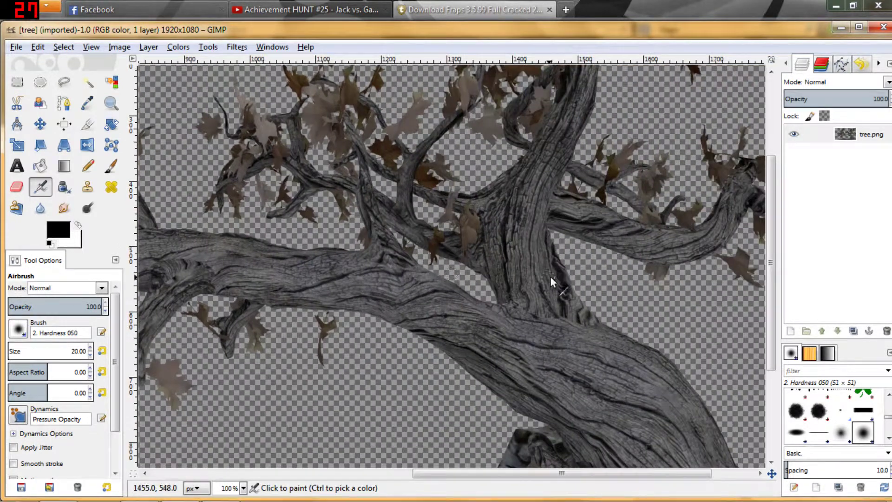
pyautogui.scroll(1, 551, 277)
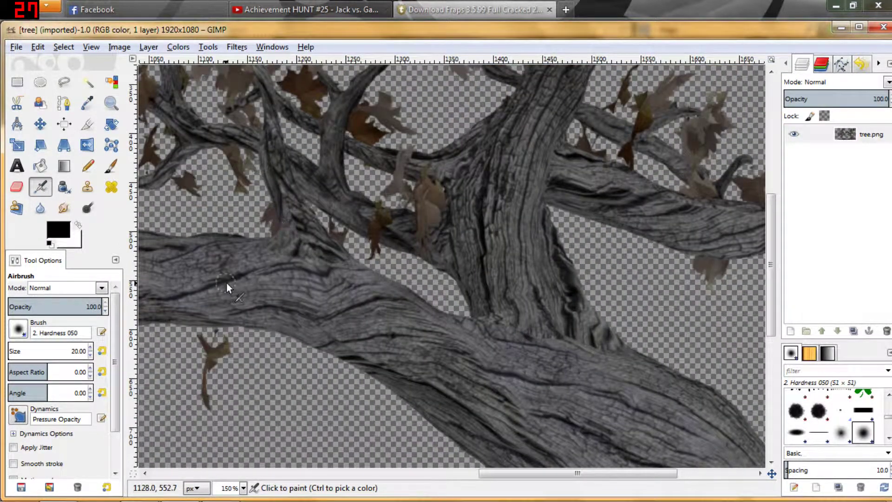
pyautogui.moveTo(233, 283); pyautogui.dragTo(393, 284)
pyautogui.scroll(-1, 288, 282)
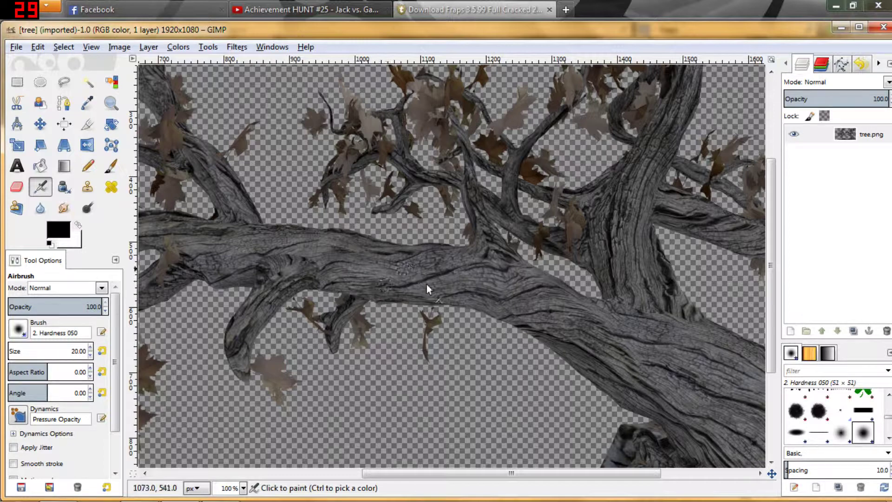
pyautogui.moveTo(455, 283); pyautogui.dragTo(583, 291)
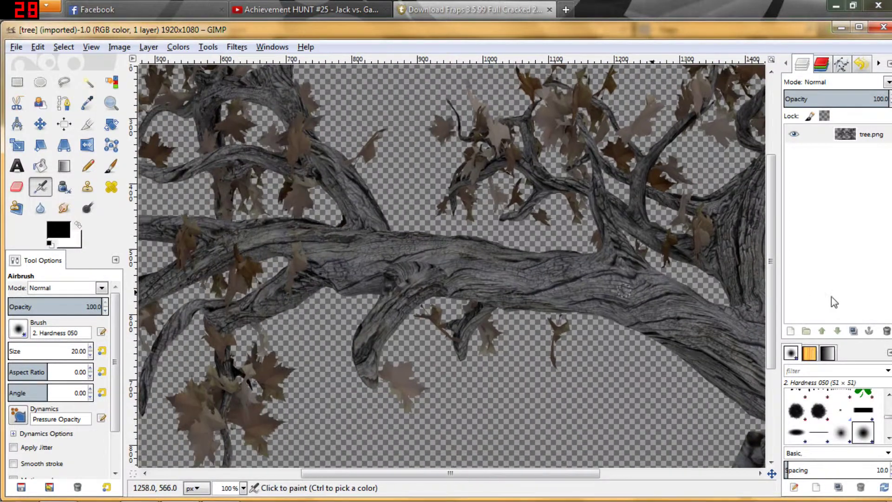
# Step: Add a new layer above tree.png and activate the Clone tool
pyautogui.click(791, 331)
pyautogui.click(199, 305)
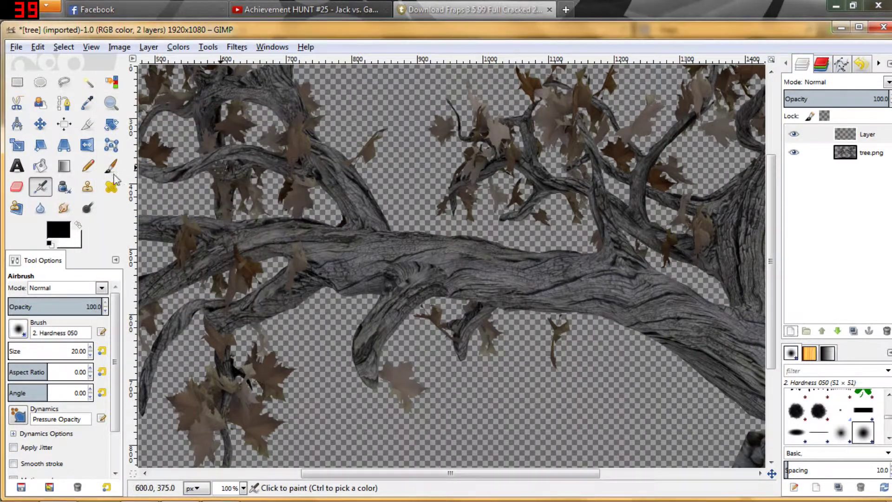
pyautogui.click(88, 187)
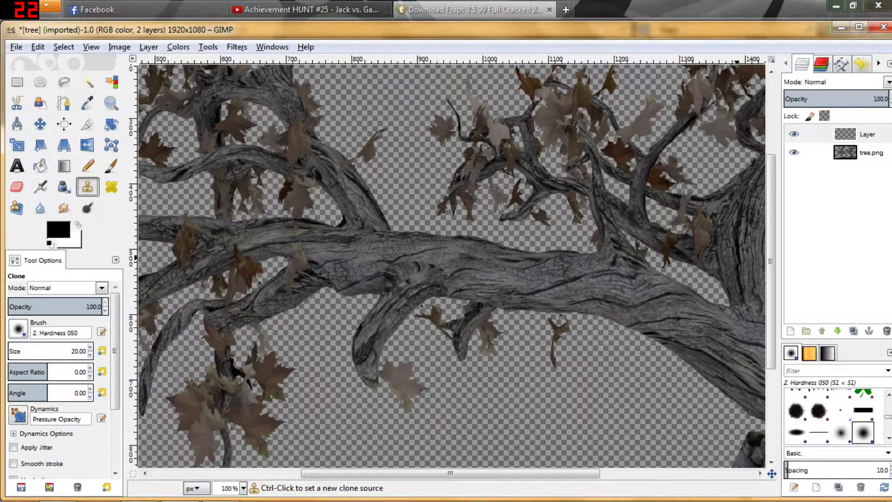
# Step: Sample bark from tree.png just beside the main branch's knot and clone it over the knot's upper edge on the new layer
pyautogui.click(851, 155)
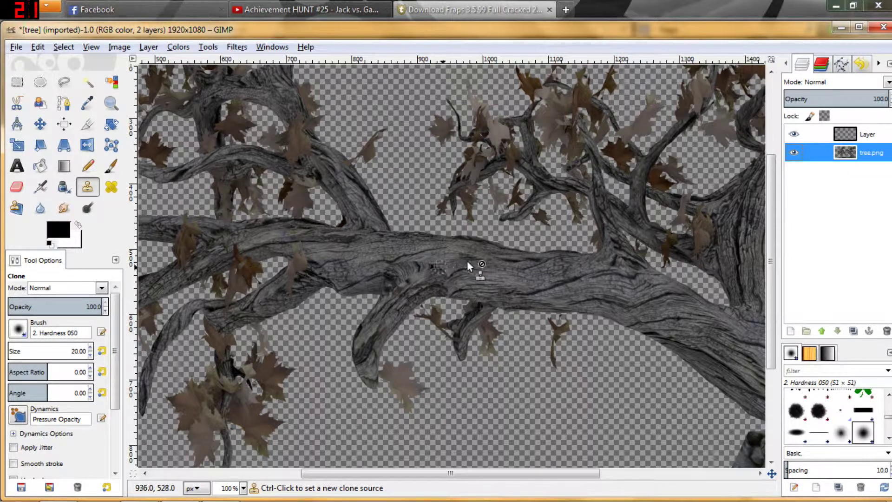
pyautogui.scroll(2, 454, 267)
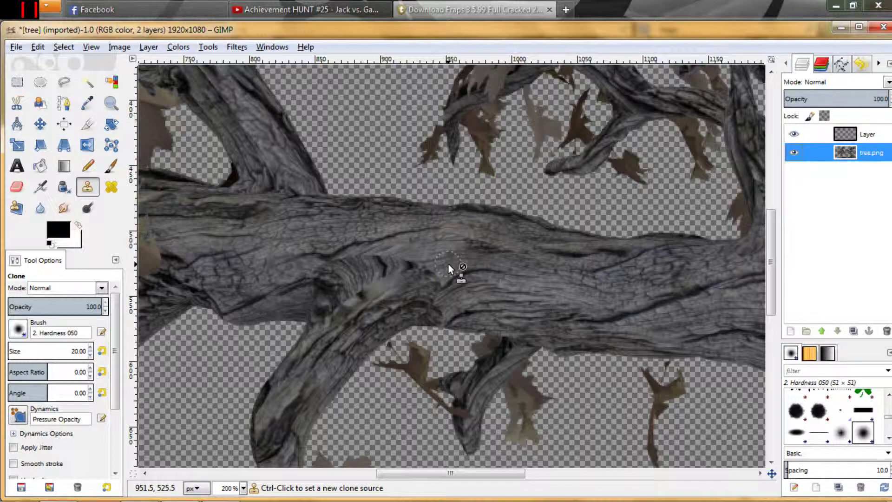
pyautogui.keyDown('ctrl'); pyautogui.click(448, 264); pyautogui.keyUp('ctrl')
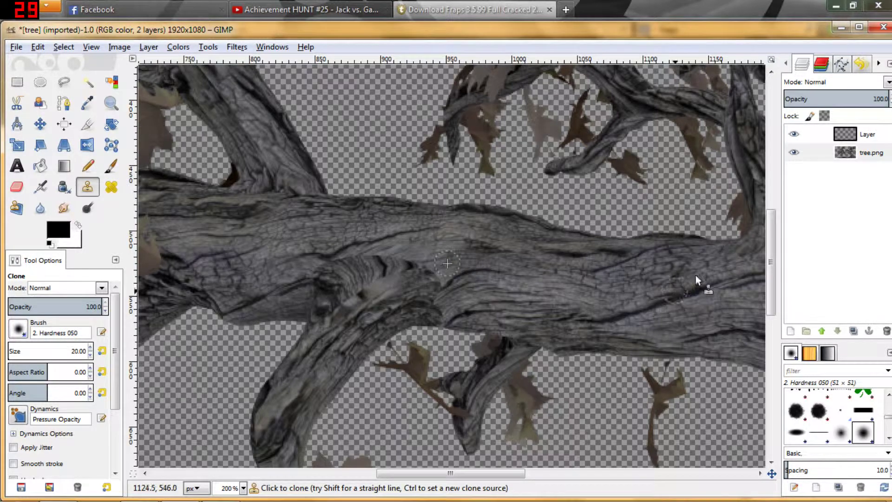
pyautogui.click(846, 135)
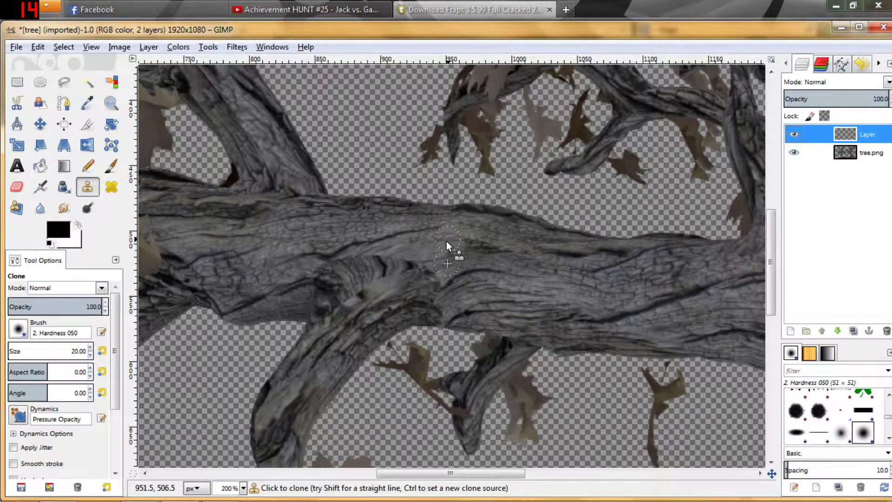
pyautogui.moveTo(428, 278); pyautogui.dragTo(415, 266)
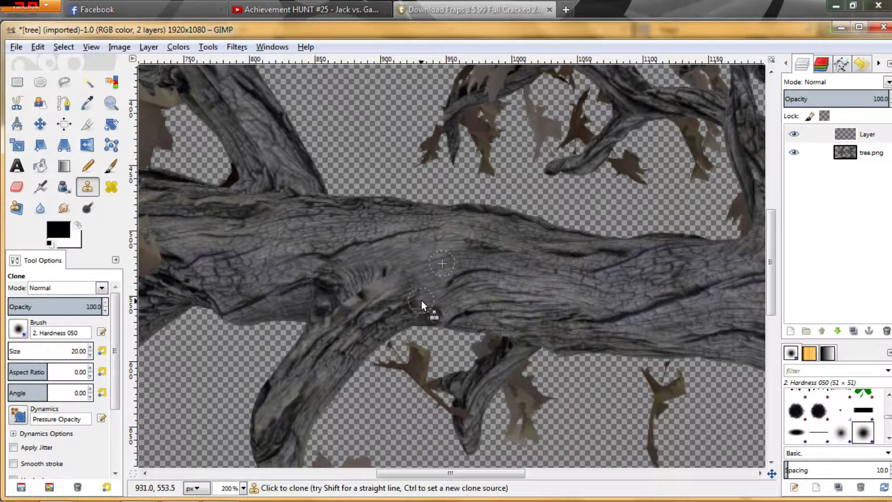
pyautogui.moveTo(342, 263)
pyautogui.mouseDown()
pyautogui.moveTo(342, 271)
pyautogui.moveTo(321, 275)
pyautogui.mouseUp()
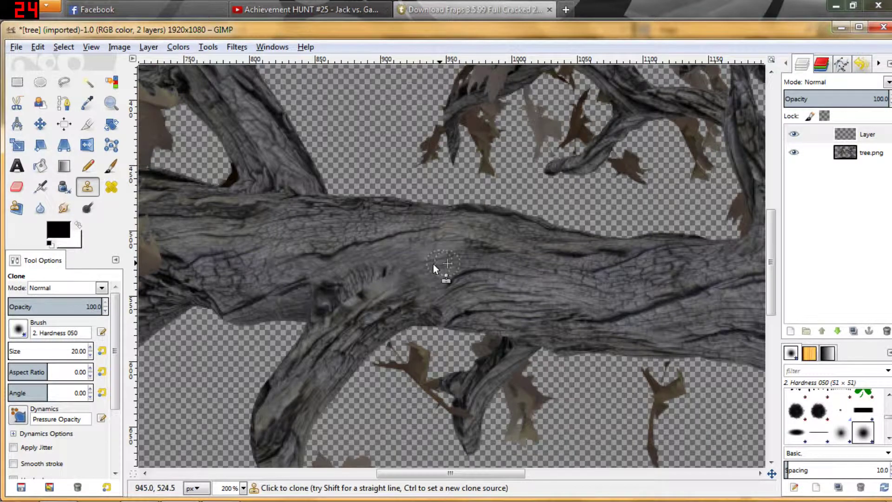
pyautogui.moveTo(391, 266); pyautogui.dragTo(379, 276)
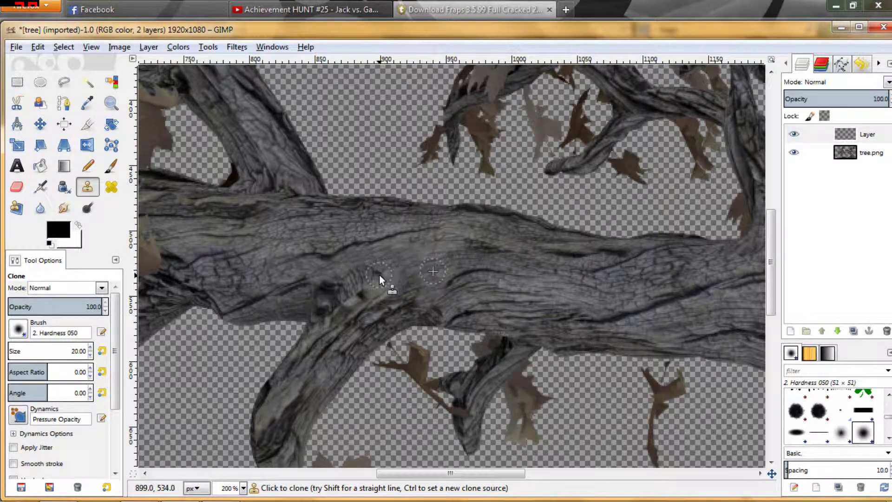
# Step: Resample tree.png bark closer to the knot and clone it over the remaining knot and lower branch junction on the new layer
pyautogui.click(844, 154)
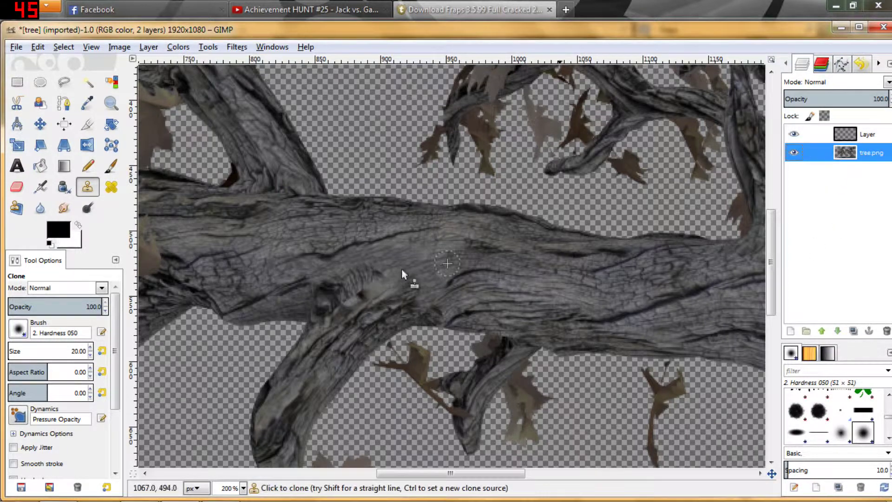
pyautogui.keyDown('ctrl'); pyautogui.click(397, 268); pyautogui.keyUp('ctrl')
pyautogui.keyDown('ctrl'); pyautogui.click(397, 270); pyautogui.keyUp('ctrl')
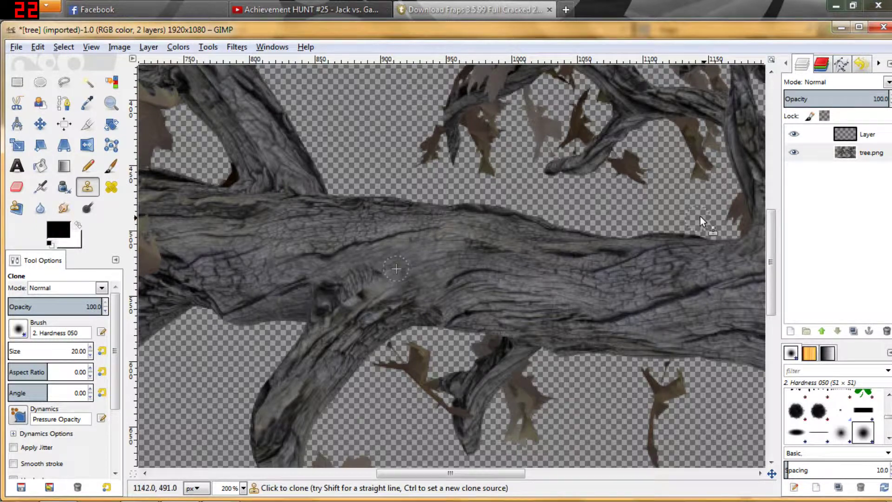
pyautogui.click(864, 135)
pyautogui.scroll(1, 394, 277)
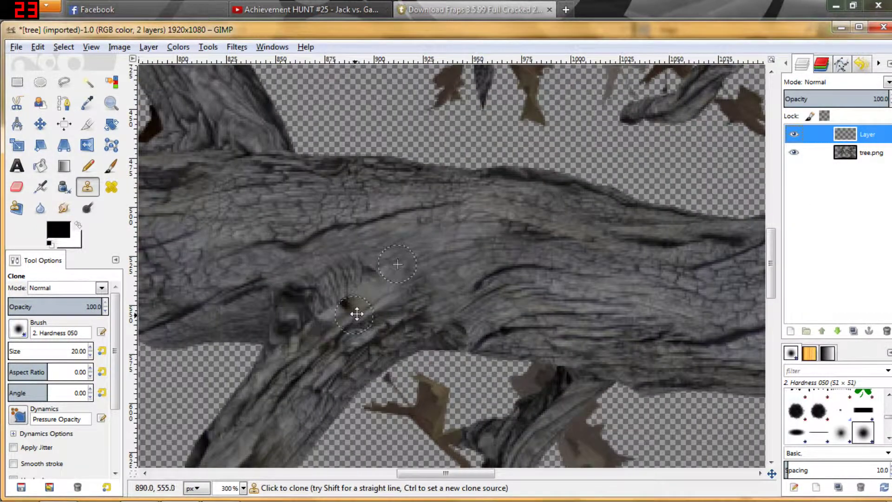
pyautogui.moveTo(357, 312)
pyautogui.mouseDown()
pyautogui.moveTo(443, 261)
pyautogui.moveTo(450, 235)
pyautogui.moveTo(443, 238)
pyautogui.moveTo(427, 251)
pyautogui.moveTo(480, 236)
pyautogui.moveTo(454, 238)
pyautogui.moveTo(412, 258)
pyautogui.mouseUp()
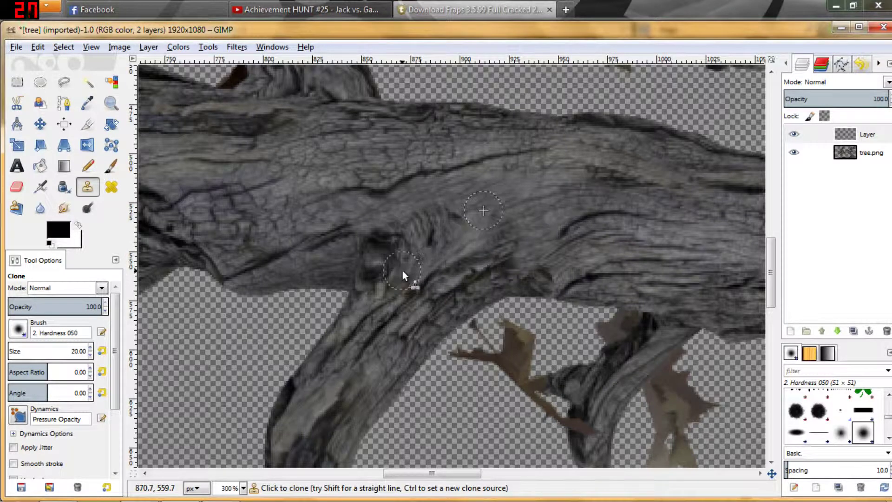
pyautogui.moveTo(416, 331); pyautogui.dragTo(430, 294)
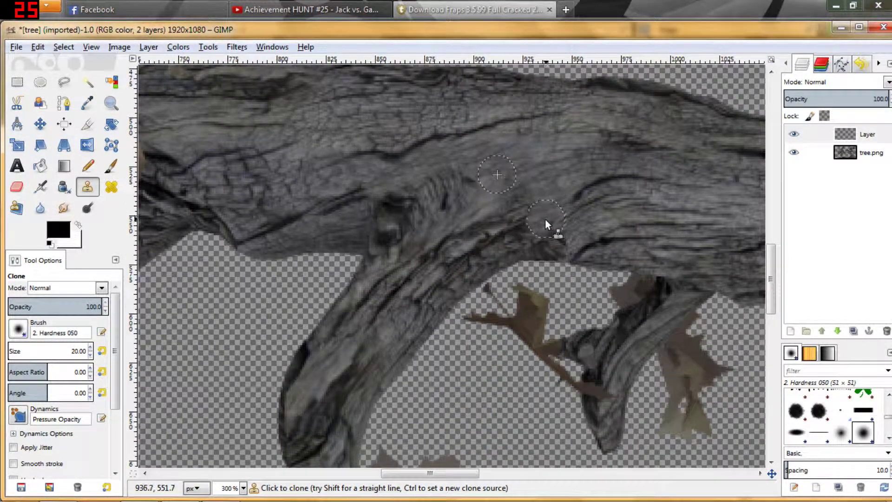
pyautogui.scroll(-1, 465, 202)
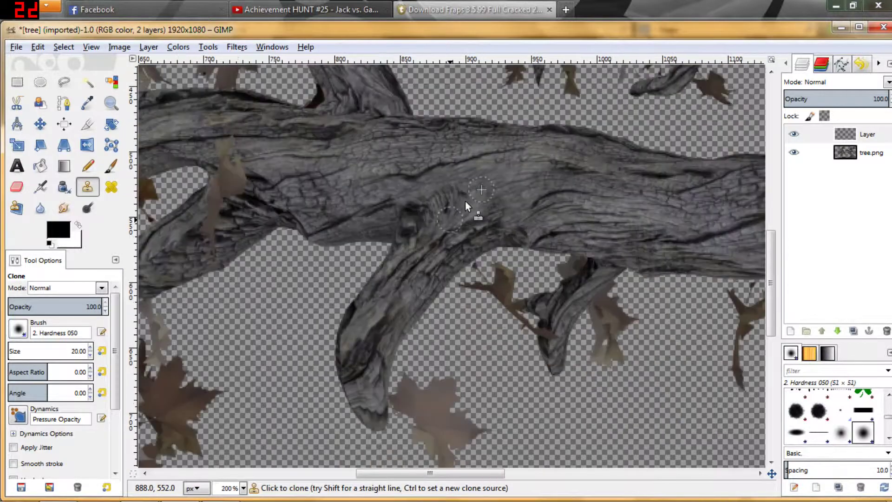
pyautogui.moveTo(460, 219)
pyautogui.mouseDown()
pyautogui.moveTo(438, 253)
pyautogui.moveTo(460, 234)
pyautogui.mouseUp()
pyautogui.scroll(-1, 441, 253)
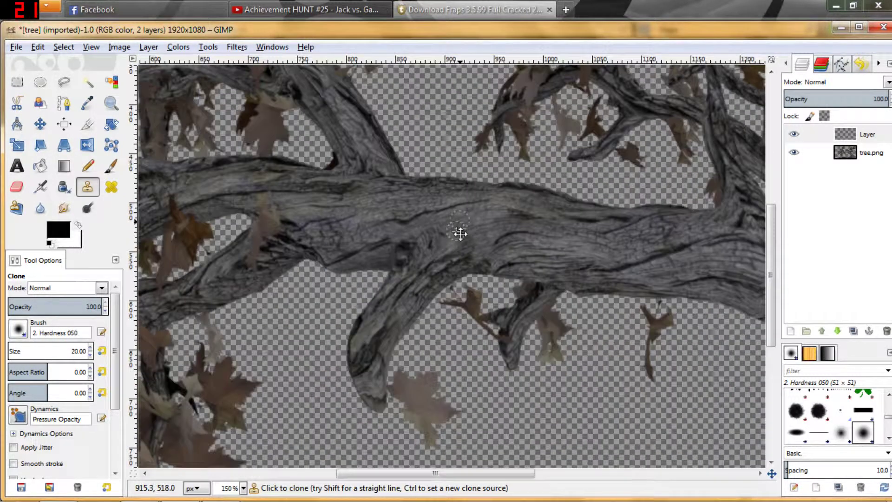
# Step: Sample tree.png bark on the limb rising from the main branch and clone it over the dark creases near its base on the new layer
pyautogui.scroll(3, 460, 234)
pyautogui.hscroll(-2, 422, 271)
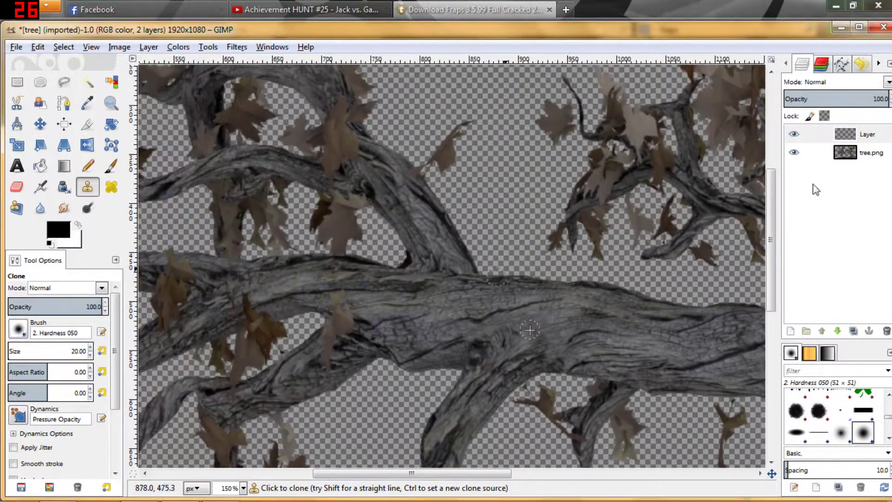
pyautogui.click(865, 160)
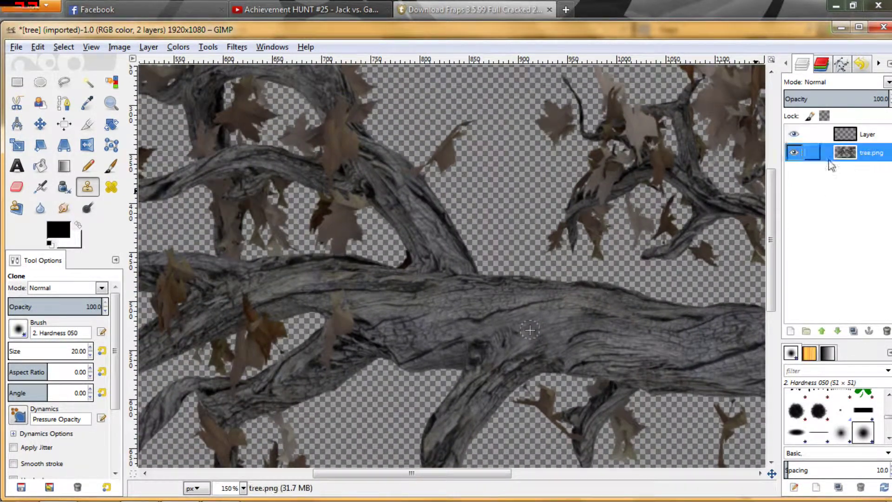
pyautogui.keyDown('ctrl'); pyautogui.click(443, 242); pyautogui.keyUp('ctrl')
pyautogui.press('pageup')
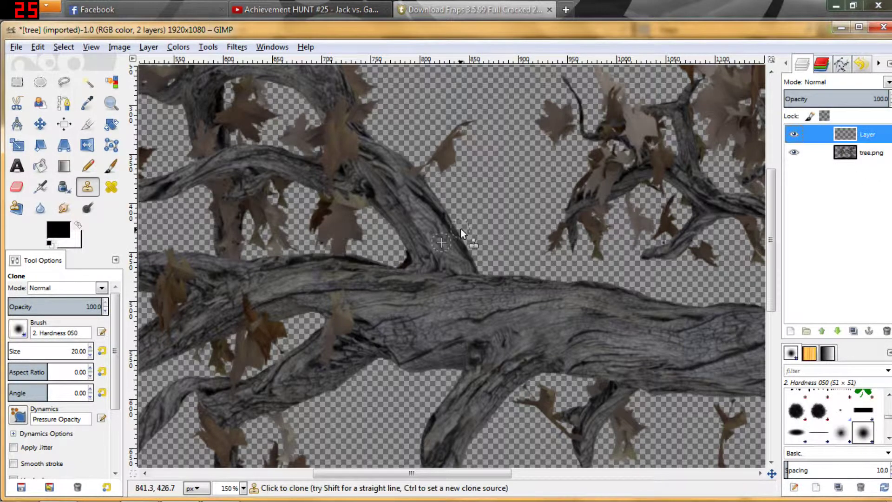
pyautogui.scroll(2, 460, 232)
pyautogui.scroll(1, 389, 269)
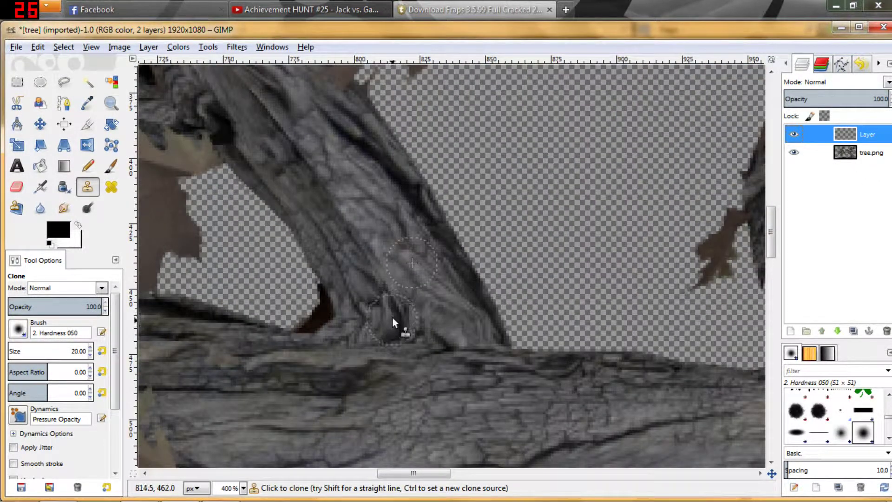
pyautogui.moveTo(392, 316)
pyautogui.mouseDown()
pyautogui.moveTo(357, 239)
pyautogui.moveTo(390, 238)
pyautogui.moveTo(341, 213)
pyautogui.moveTo(320, 177)
pyautogui.mouseUp()
# Step: Resample tree.png bark higher on the rising limb and clone it over the limb's middle and upper sections on the new layer
pyautogui.click(866, 137)
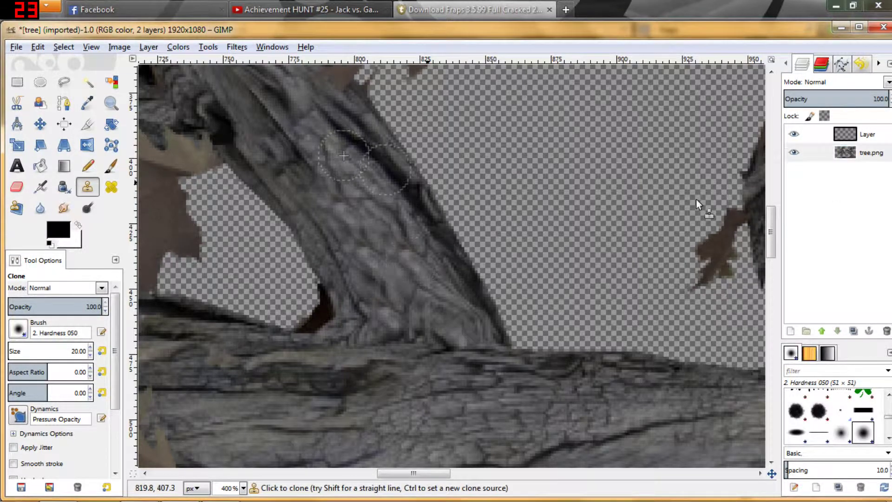
pyautogui.click(840, 134)
pyautogui.moveTo(261, 117); pyautogui.dragTo(393, 193)
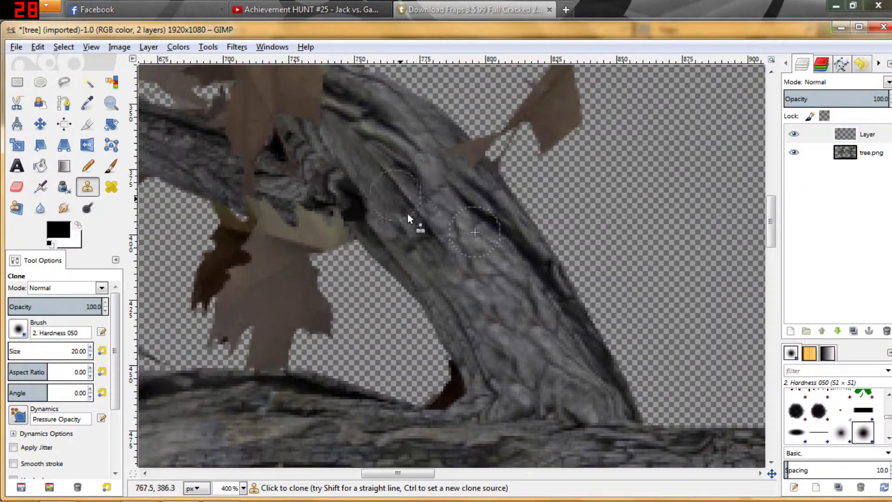
pyautogui.moveTo(440, 237); pyautogui.dragTo(366, 146)
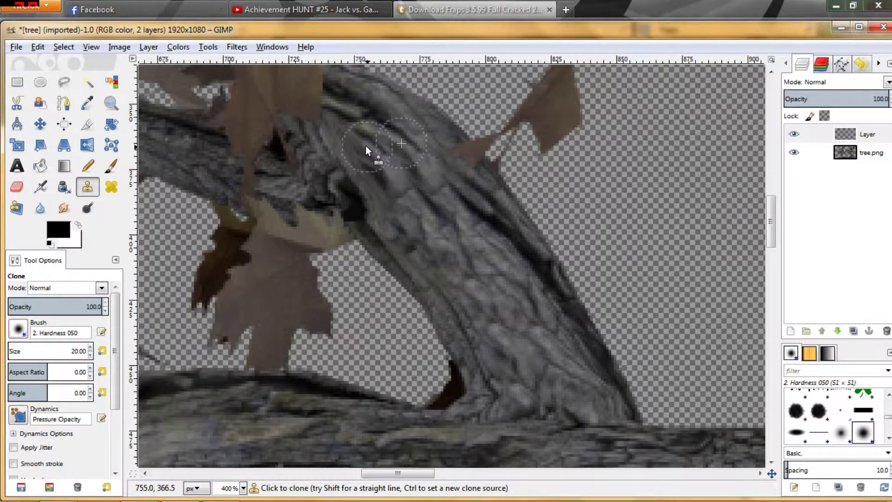
pyautogui.keyDown('ctrl'); pyautogui.click(475, 232); pyautogui.keyUp('ctrl')
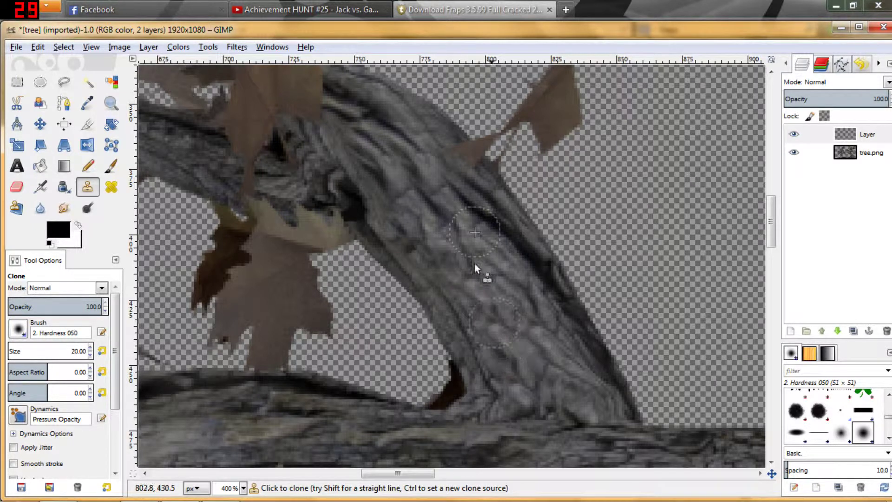
pyautogui.scroll(-1, 510, 342)
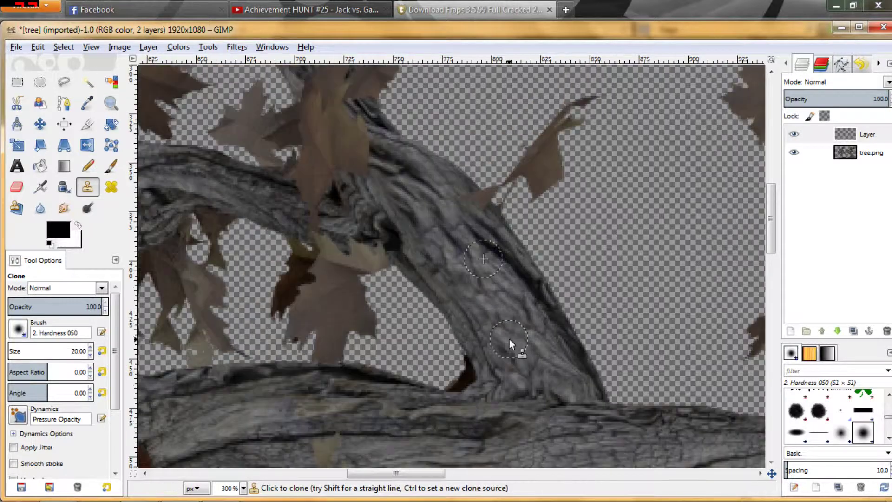
pyautogui.scroll(-2, 509, 339)
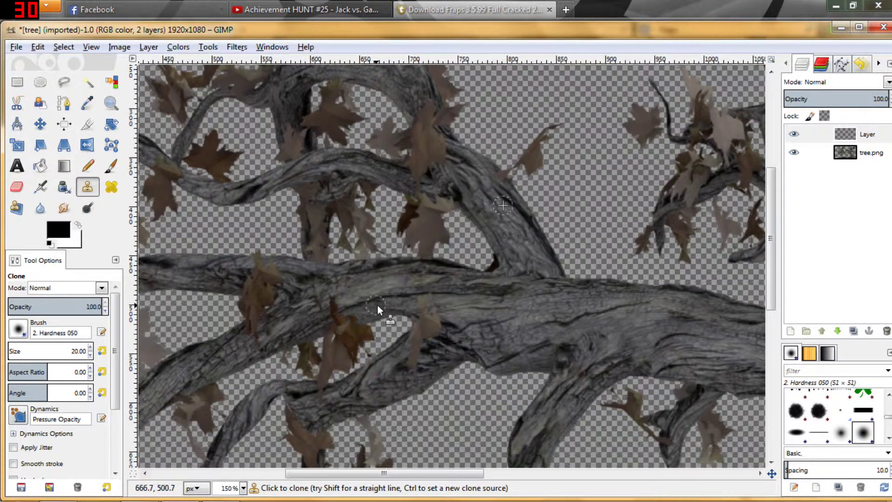
# Step: Inspect the retouched limb and follow the main branch toward the trunk to the dark creases at the thin limb's base
pyautogui.moveTo(377, 305); pyautogui.dragTo(421, 284)
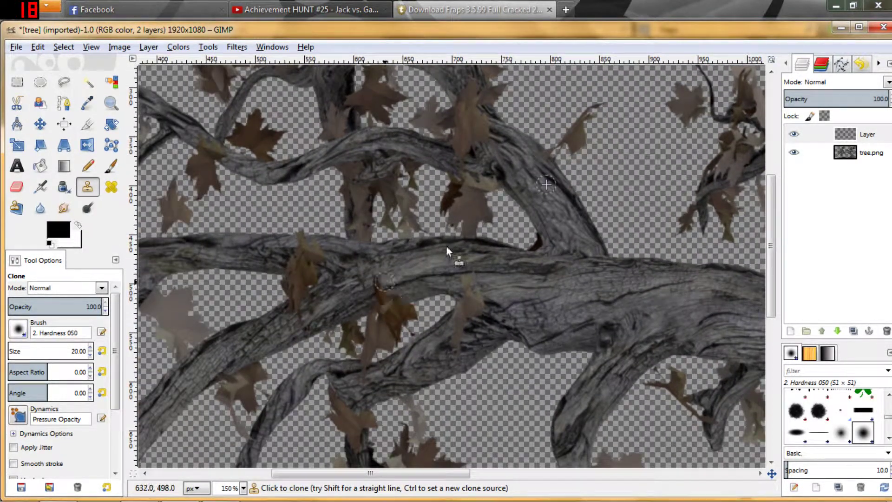
pyautogui.moveTo(463, 228); pyautogui.dragTo(480, 298)
pyautogui.moveTo(480, 236); pyautogui.dragTo(482, 292)
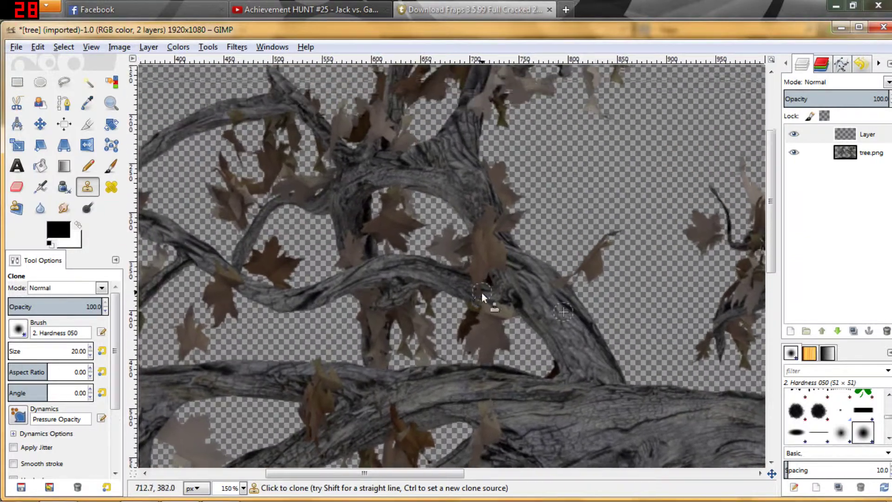
pyautogui.moveTo(481, 223)
pyautogui.mouseDown()
pyautogui.moveTo(493, 293)
pyautogui.moveTo(343, 160)
pyautogui.mouseUp()
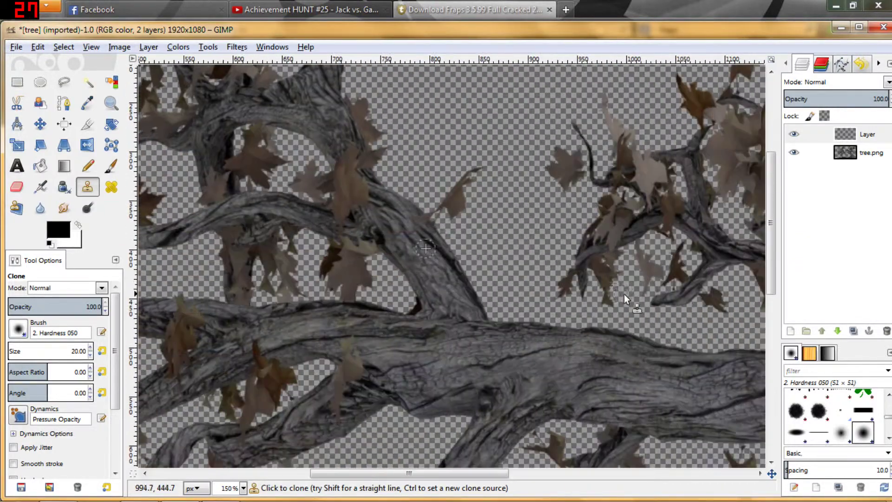
pyautogui.moveTo(624, 294); pyautogui.dragTo(426, 260)
pyautogui.moveTo(538, 243); pyautogui.dragTo(405, 220)
pyautogui.scroll(2, 469, 312)
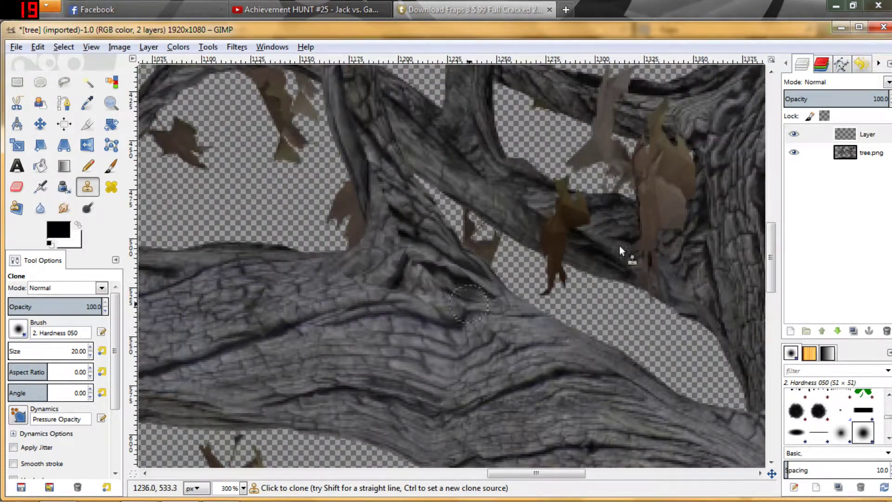
pyautogui.click(837, 153)
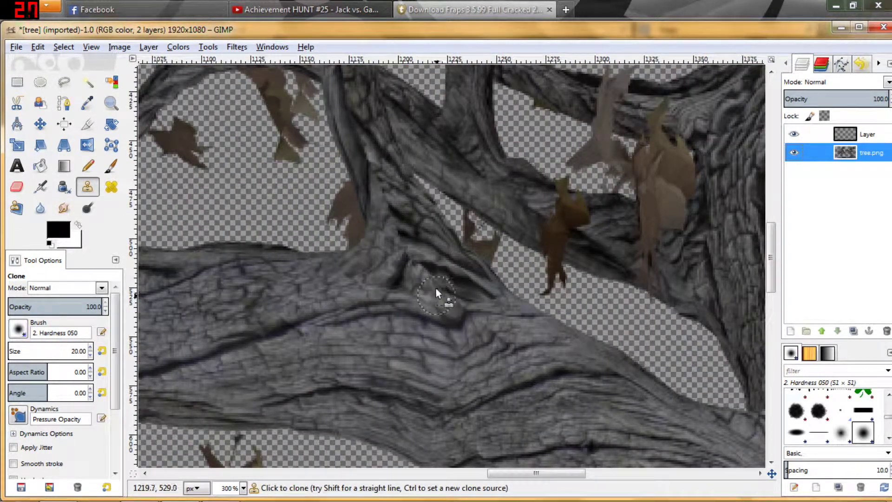
pyautogui.keyDown('shift'); pyautogui.click(455, 274); pyautogui.keyUp('shift')
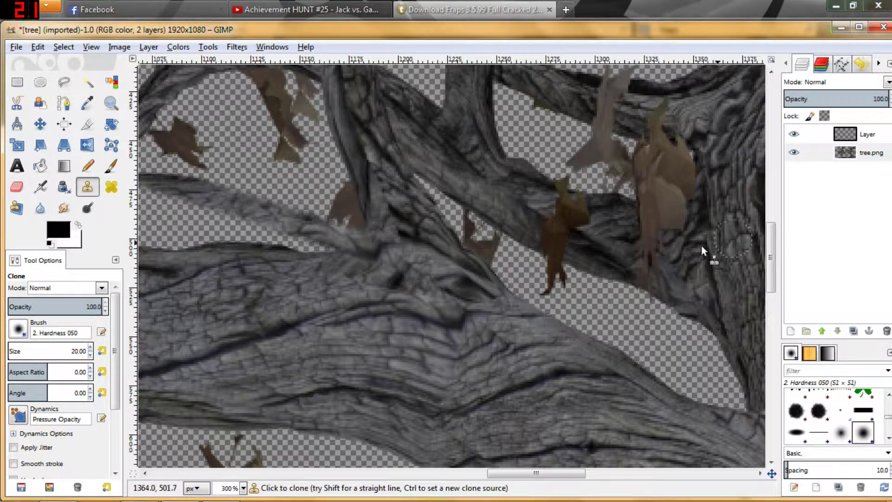
pyautogui.hotkey('ctrl', 'z')
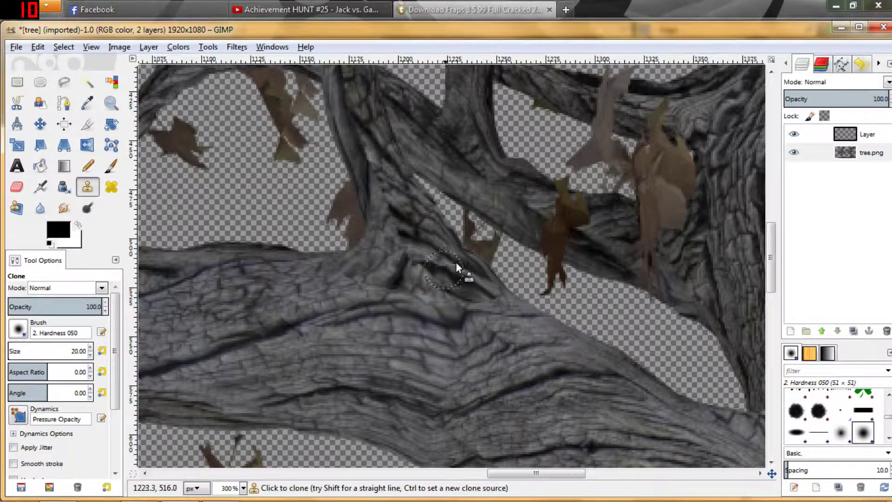
# Step: Sample tree.png bark near the thin limb's base and clone it over the knot and dark creases up the limb on the new layer
pyautogui.click(821, 152)
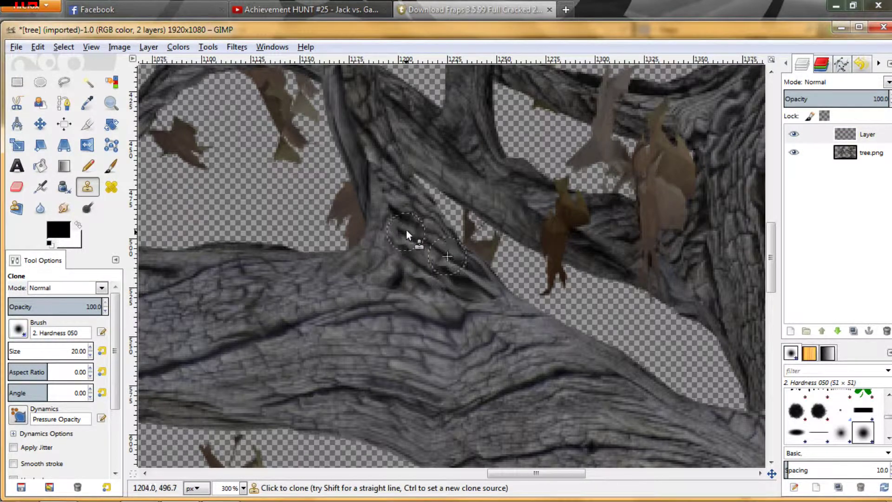
pyautogui.moveTo(407, 231); pyautogui.dragTo(392, 202)
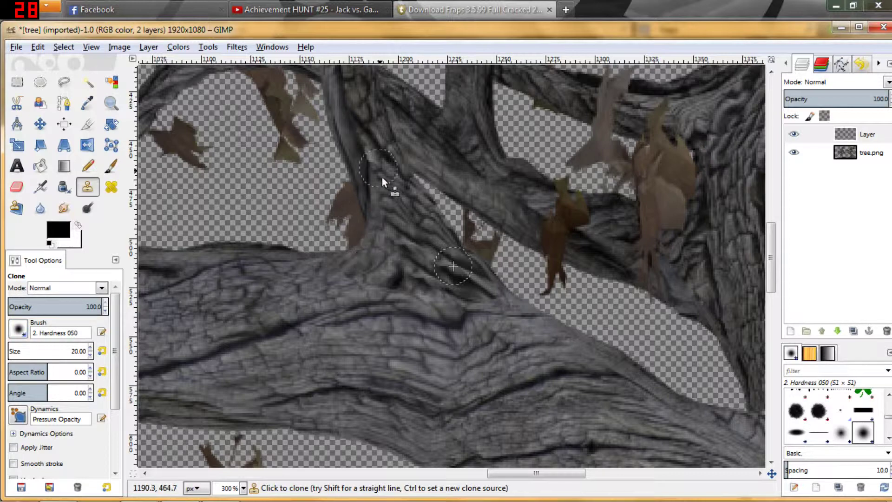
pyautogui.moveTo(383, 186)
pyautogui.mouseDown()
pyautogui.moveTo(365, 135)
pyautogui.moveTo(418, 232)
pyautogui.moveTo(411, 238)
pyautogui.moveTo(408, 227)
pyautogui.moveTo(430, 258)
pyautogui.moveTo(475, 280)
pyautogui.moveTo(460, 275)
pyautogui.moveTo(482, 309)
pyautogui.moveTo(447, 283)
pyautogui.moveTo(401, 195)
pyautogui.mouseUp()
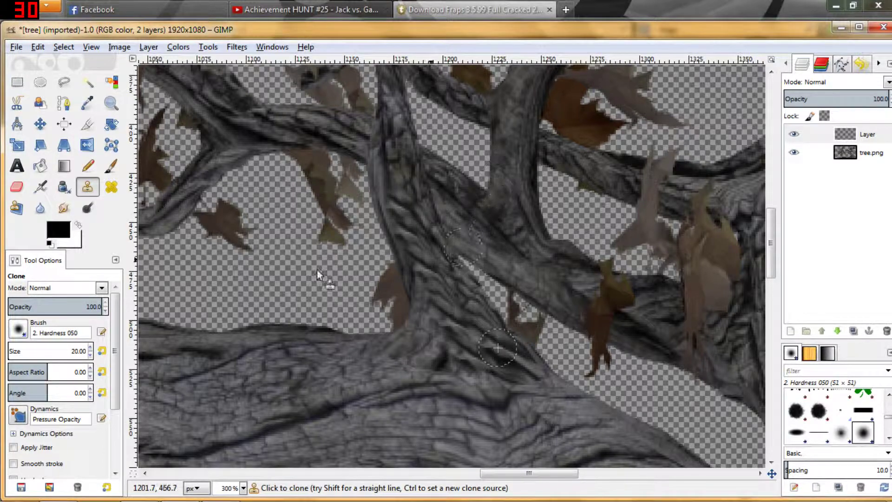
pyautogui.moveTo(461, 359); pyautogui.dragTo(454, 318)
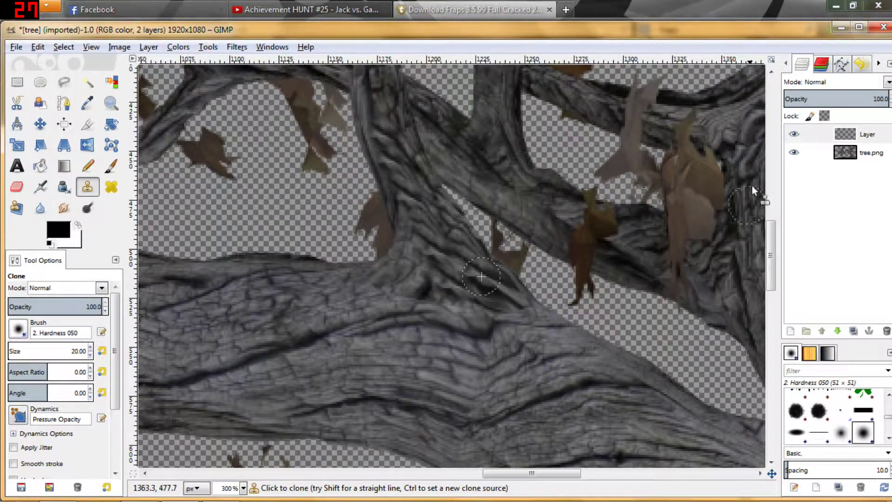
# Step: Sample tree.png bark on the main branch, trunk side of the thin limb, and clone it over the limb base's lower crease on the new layer
pyautogui.click(814, 153)
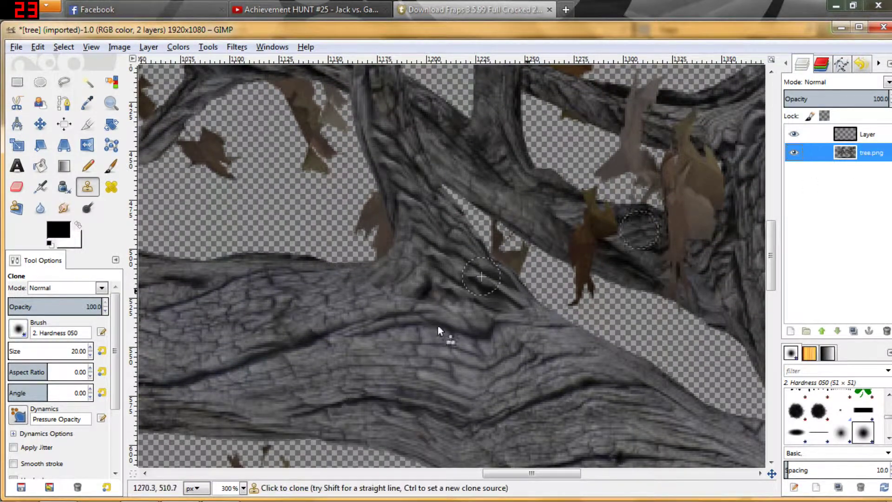
pyautogui.keyDown('ctrl'); pyautogui.click(543, 327); pyautogui.keyUp('ctrl')
pyautogui.click(858, 134)
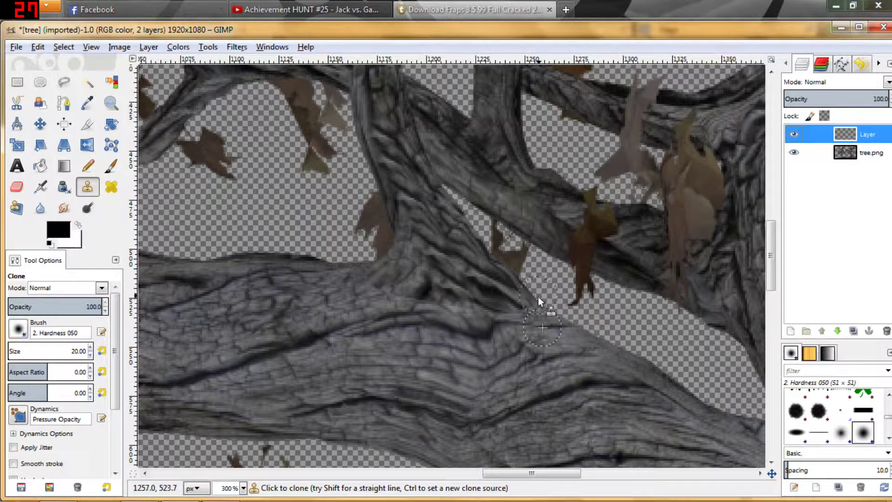
pyautogui.click(517, 313)
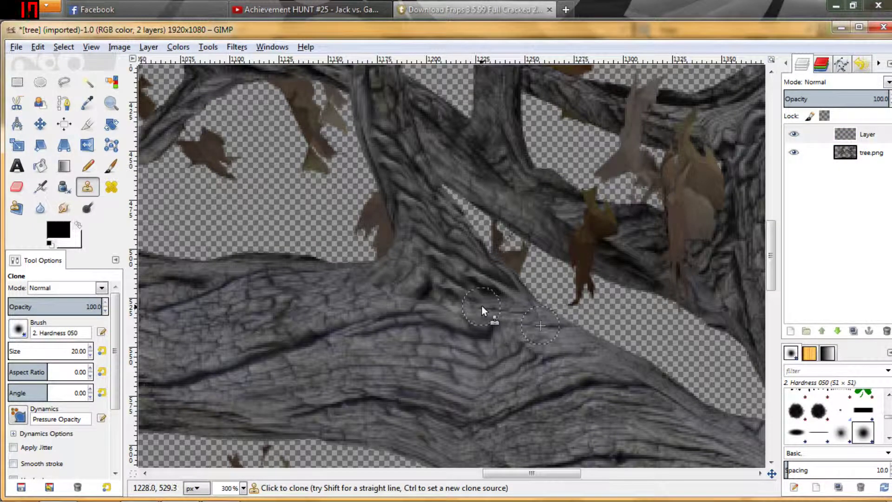
# Step: Resample tree.png bark just below the thin limb's base and clone it over the remaining creases there on the new layer
pyautogui.press('pagedown')
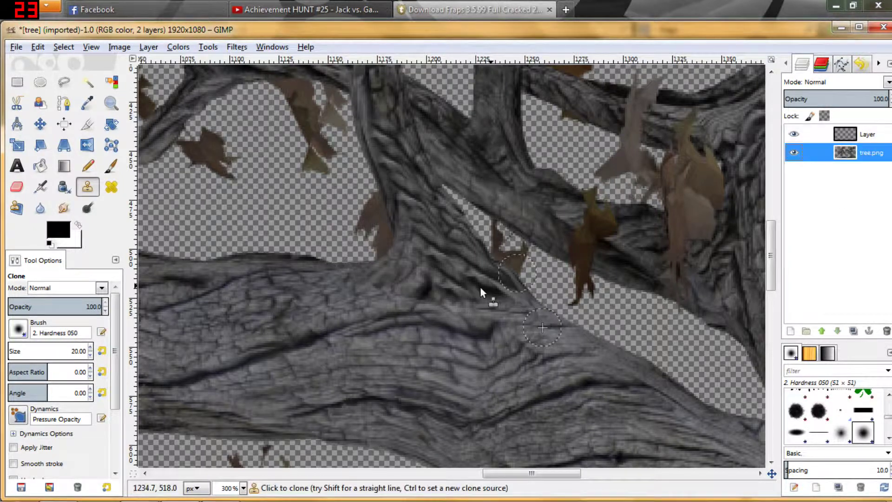
pyautogui.click(851, 135)
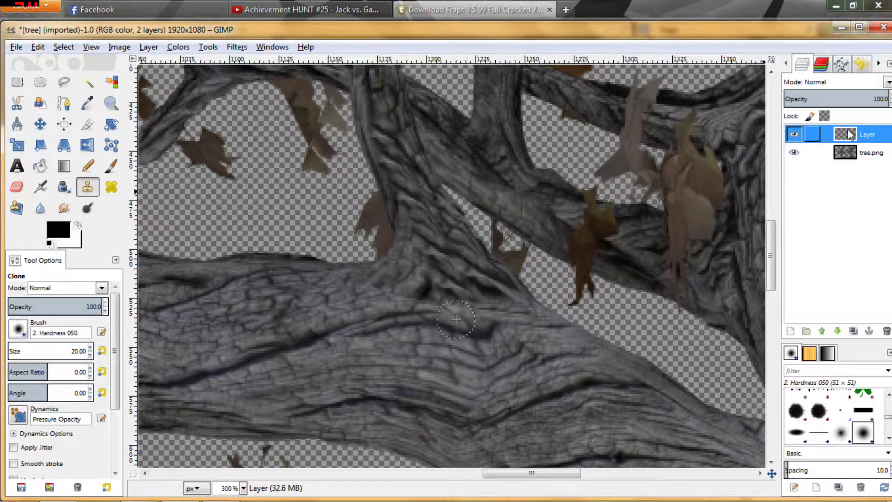
pyautogui.click(437, 300)
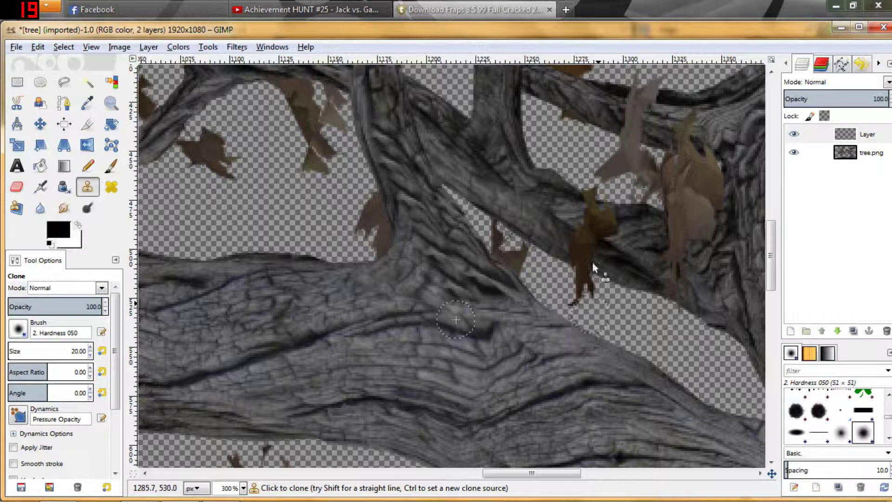
# Step: Examine the retouched base of the thin limb and the surrounding main branch from near and far
pyautogui.scroll(-1, 509, 283)
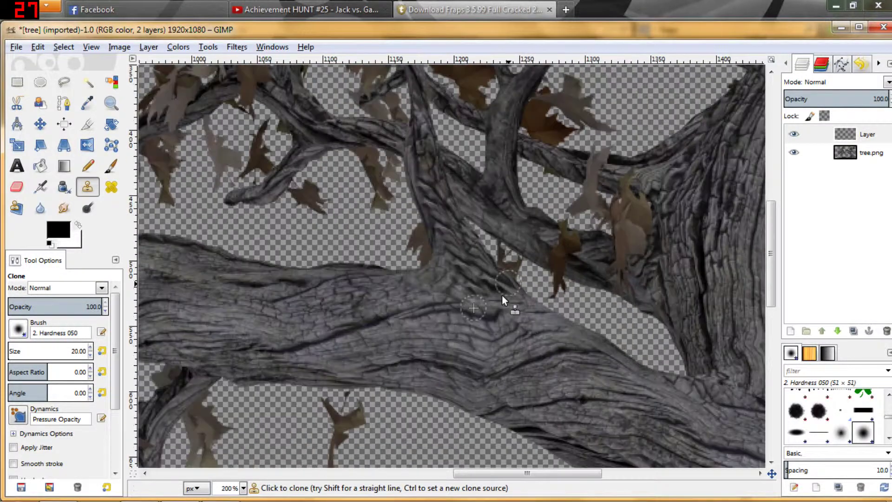
pyautogui.scroll(-1, 502, 295)
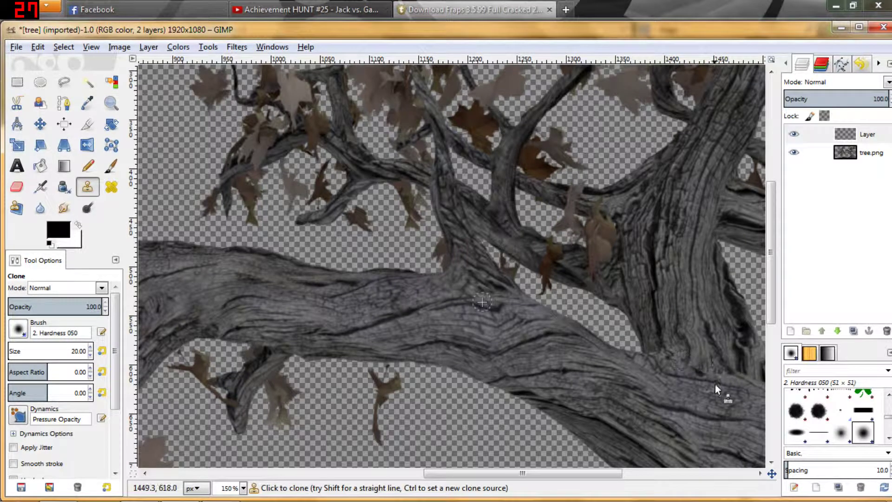
pyautogui.scroll(2, 463, 274)
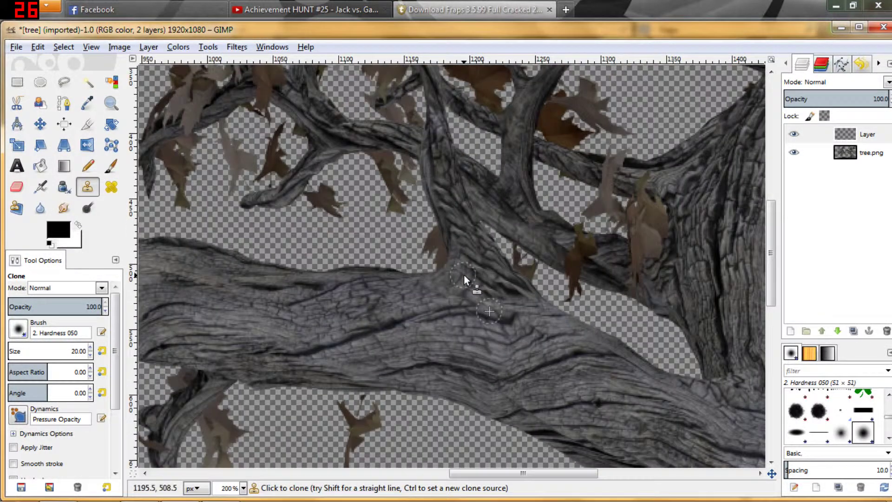
pyautogui.scroll(1, 458, 251)
pyautogui.scroll(-2, 500, 279)
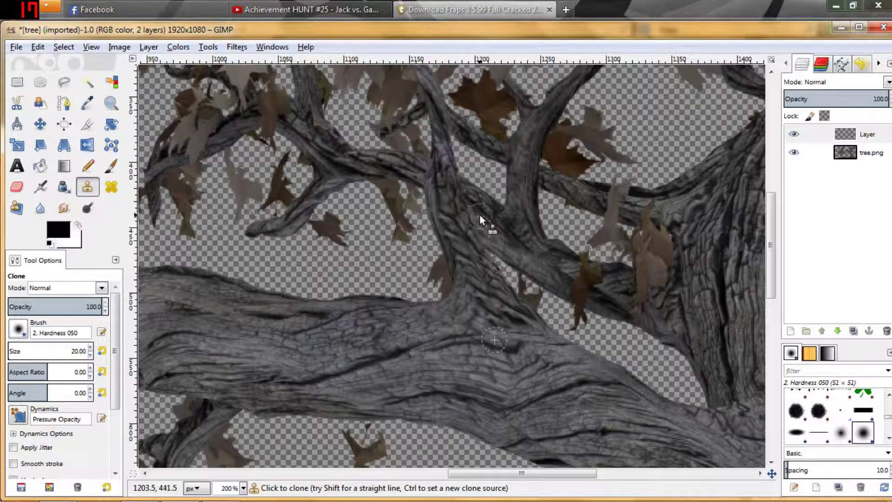
pyautogui.scroll(3, 482, 253)
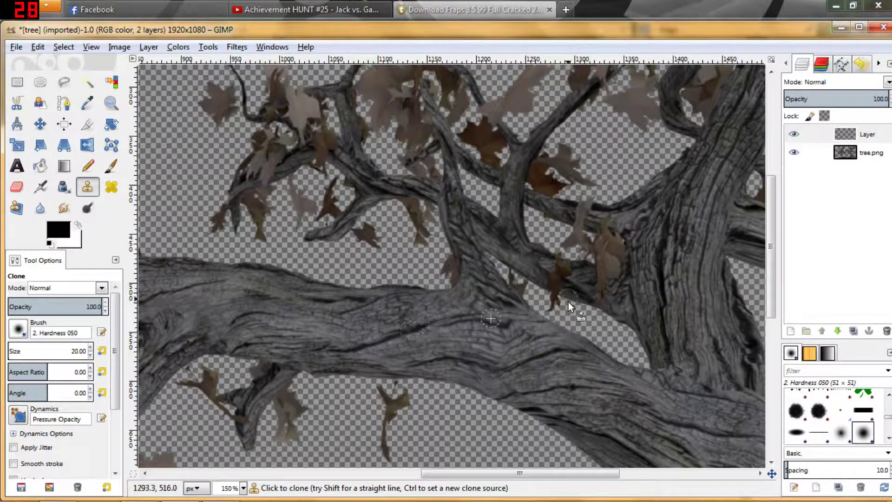
pyautogui.scroll(-1, 583, 328)
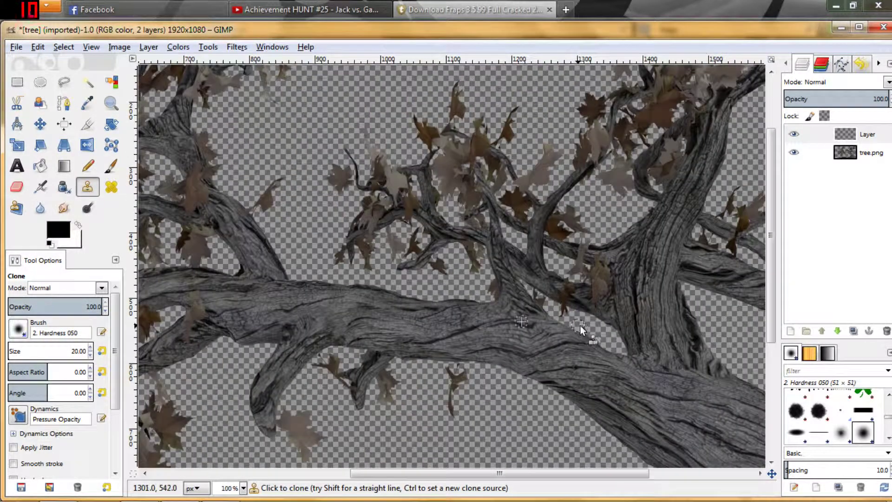
pyautogui.scroll(-1, 590, 328)
# Step: Review the retouched bark along the main branch, its limbs and the whole tree for remaining flaws
pyautogui.moveTo(560, 328); pyautogui.dragTo(469, 254)
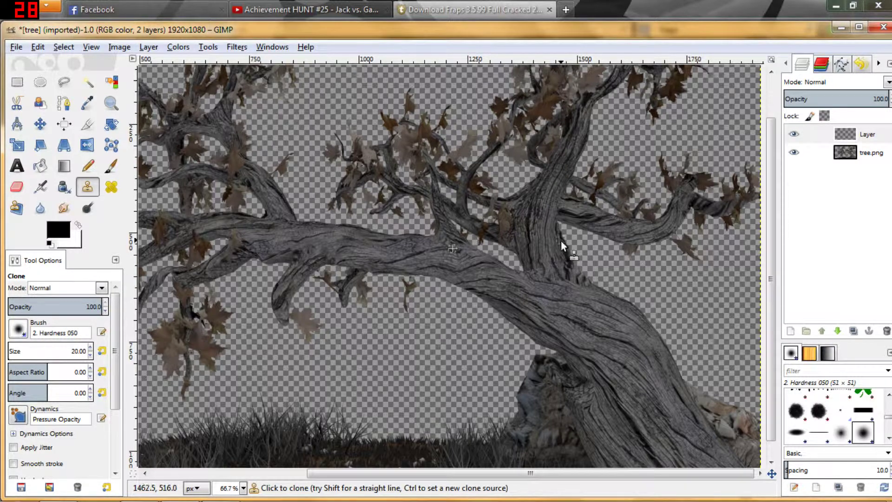
pyautogui.moveTo(406, 239); pyautogui.dragTo(529, 295)
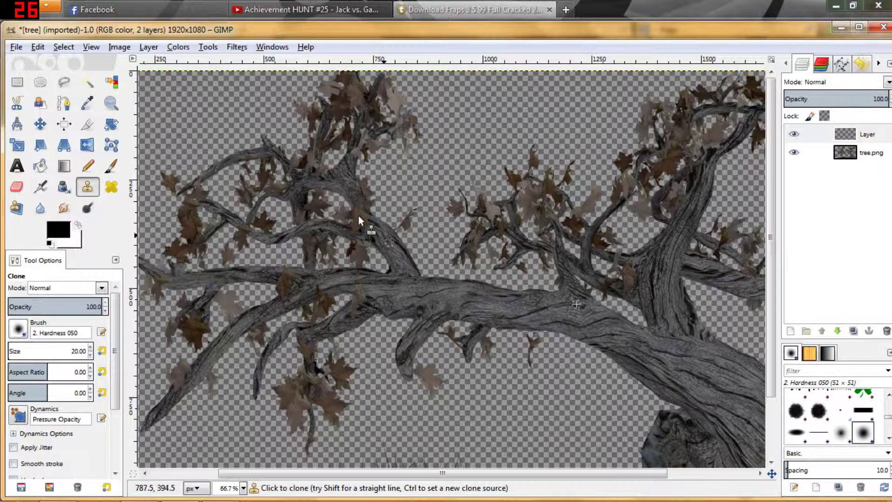
pyautogui.scroll(2, 423, 319)
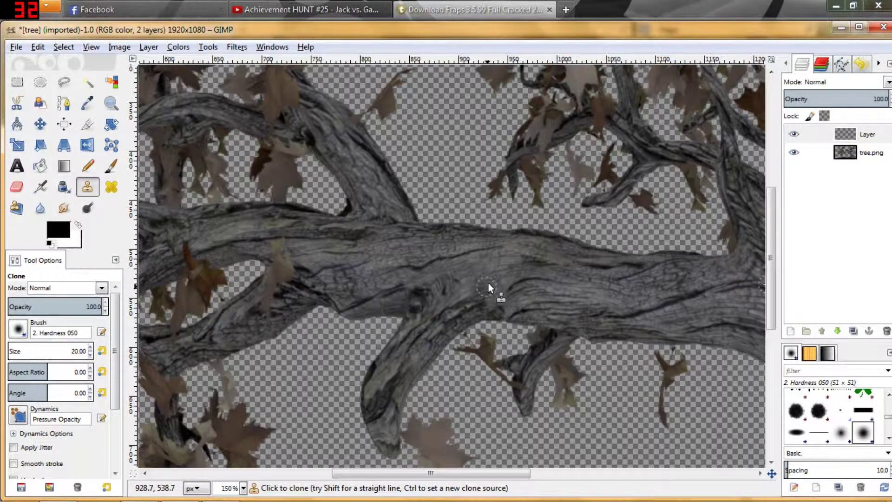
pyautogui.scroll(-1, 492, 279)
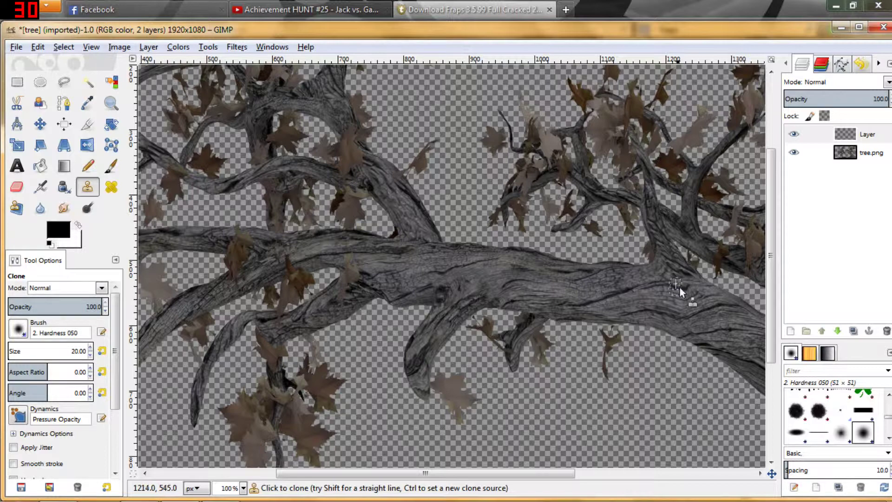
pyautogui.moveTo(679, 288); pyautogui.dragTo(475, 320)
pyautogui.scroll(3, 446, 268)
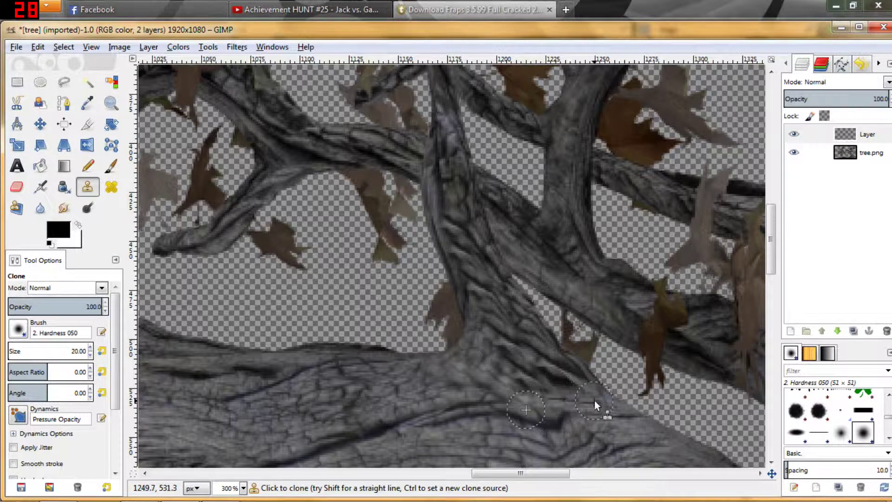
pyautogui.moveTo(503, 318); pyautogui.dragTo(513, 343)
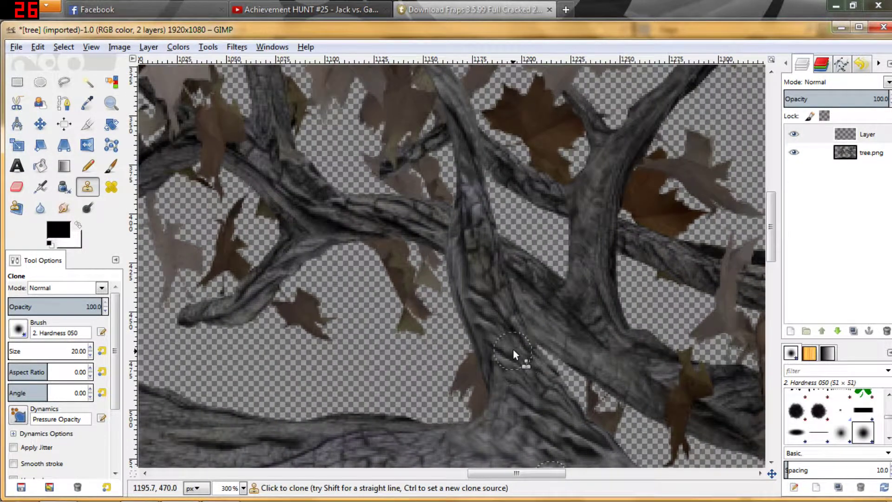
pyautogui.scroll(-5, 513, 347)
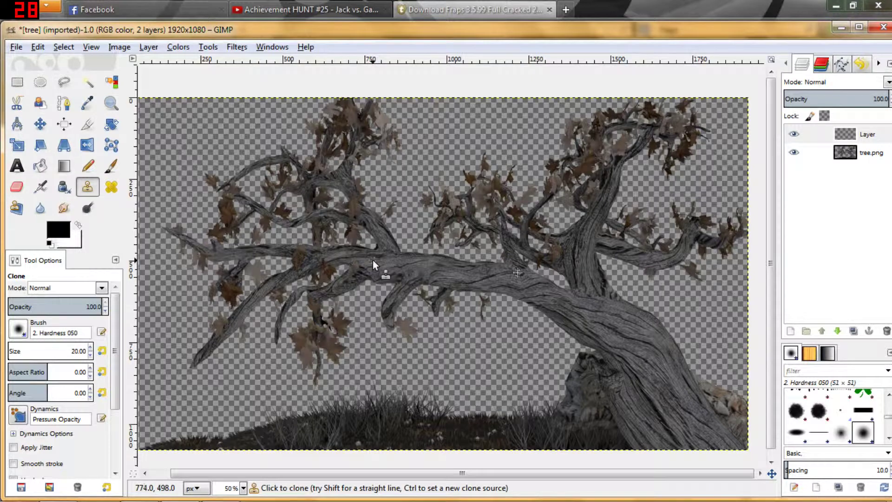
pyautogui.scroll(2, 373, 260)
pyautogui.scroll(-2, 325, 308)
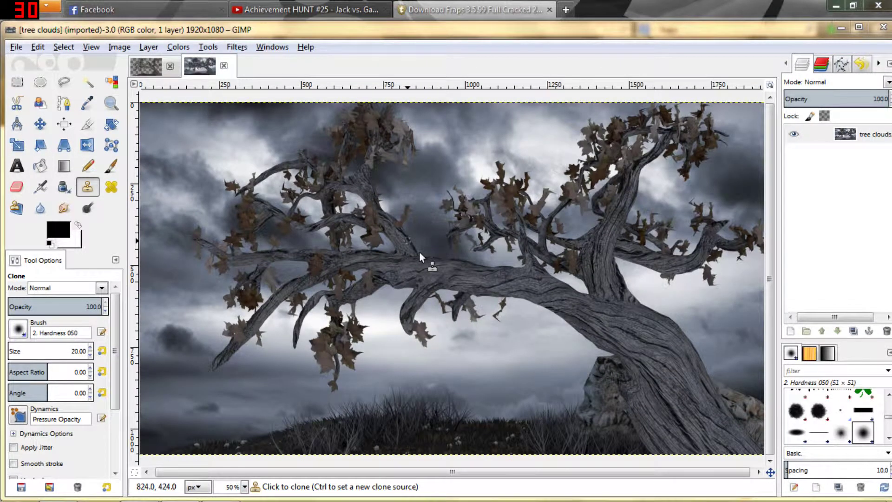
# Step: Switch to the tree clouds image and examine its bark at the thin limb's base and along the limbs beyond the trunk
pyautogui.moveTo(490, 290); pyautogui.dragTo(465, 278)
pyautogui.scroll(3, 465, 277)
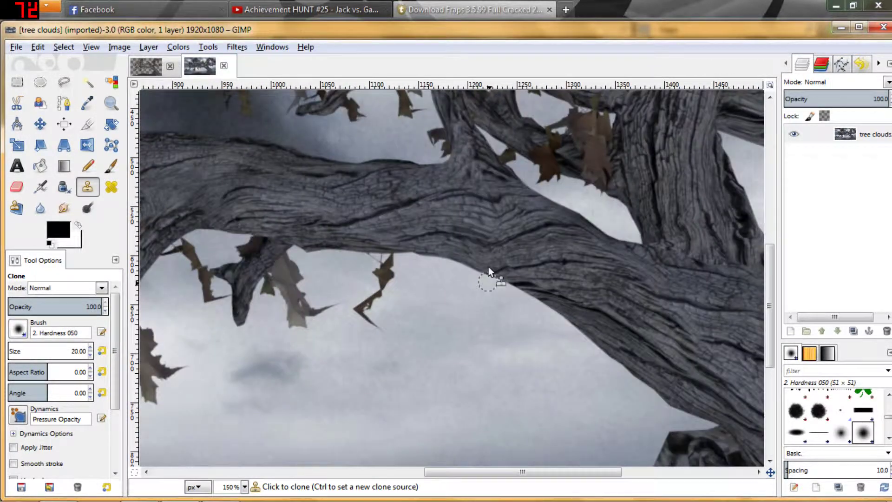
pyautogui.moveTo(487, 237); pyautogui.dragTo(504, 321)
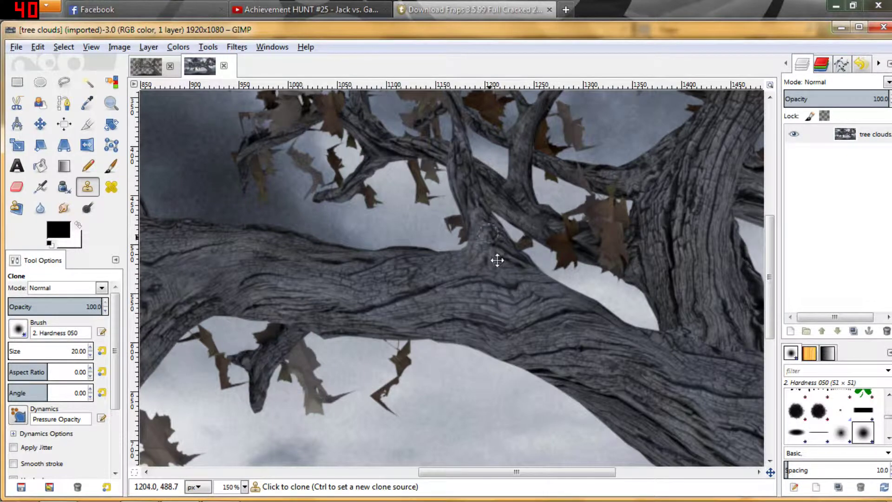
pyautogui.moveTo(496, 259); pyautogui.dragTo(524, 319)
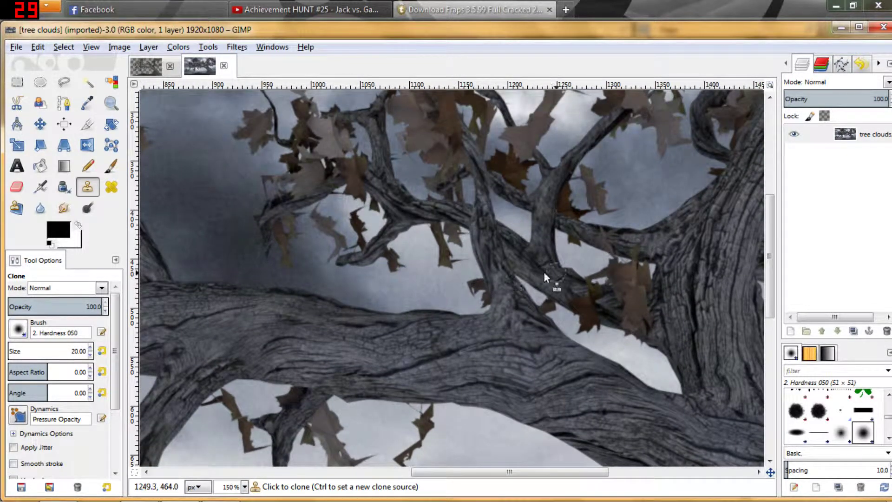
pyautogui.moveTo(476, 270); pyautogui.dragTo(237, 258)
pyautogui.moveTo(629, 276); pyautogui.dragTo(401, 285)
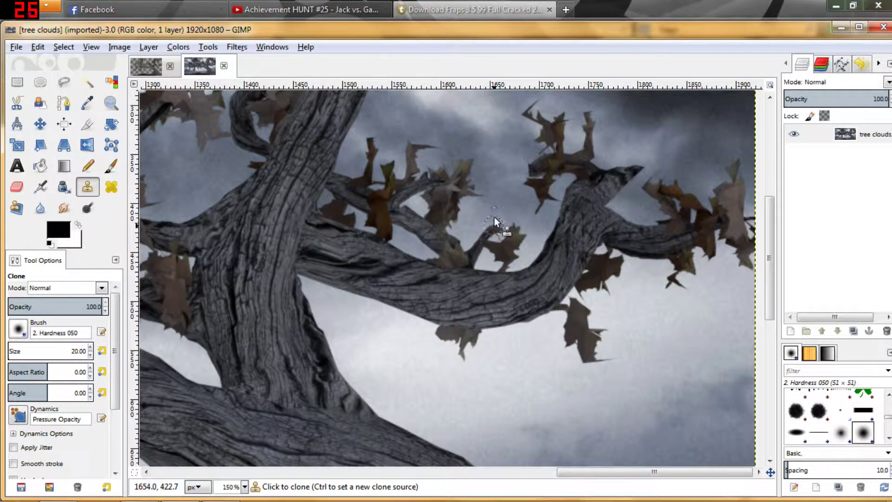
# Step: Examine the upper trunk and its curved side limb in the tree clouds image, from close up and at half size
pyautogui.moveTo(436, 199); pyautogui.dragTo(507, 326)
pyautogui.moveTo(449, 228)
pyautogui.mouseDown()
pyautogui.moveTo(470, 272)
pyautogui.moveTo(468, 306)
pyautogui.mouseUp()
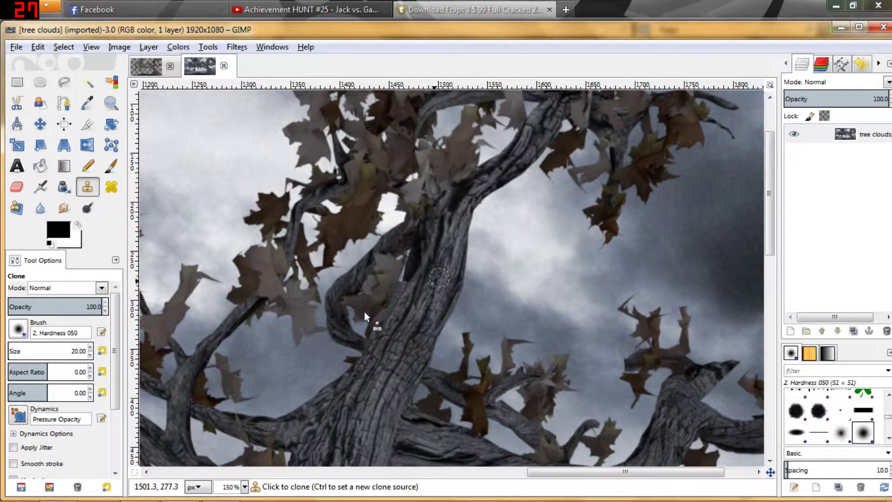
pyautogui.moveTo(371, 302); pyautogui.dragTo(403, 267)
pyautogui.scroll(-1, 317, 303)
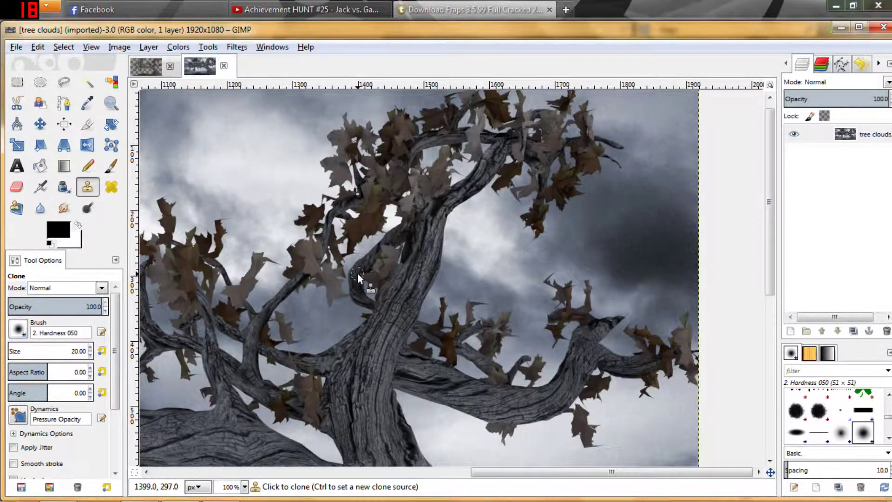
pyautogui.scroll(2, 358, 274)
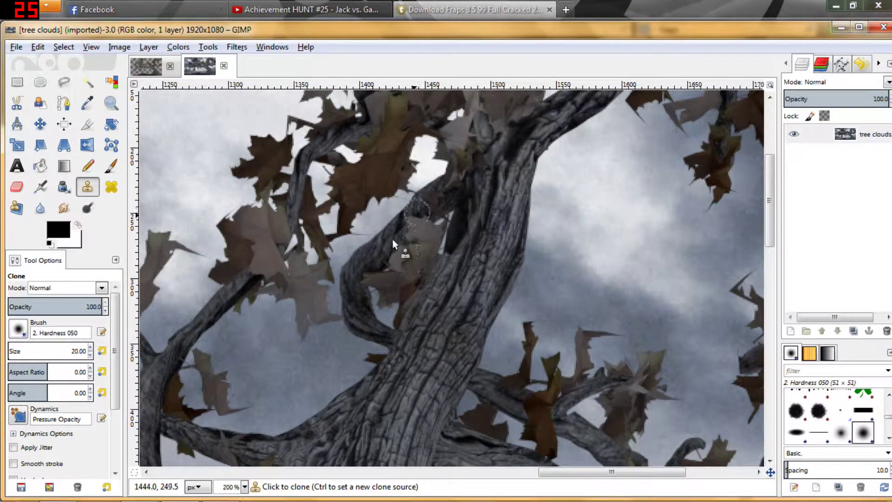
pyautogui.scroll(-4, 342, 324)
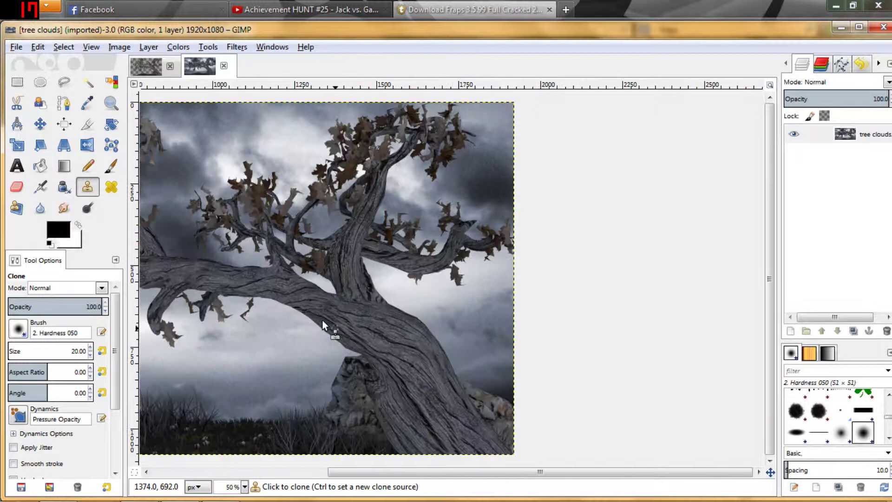
pyautogui.scroll(2, 310, 308)
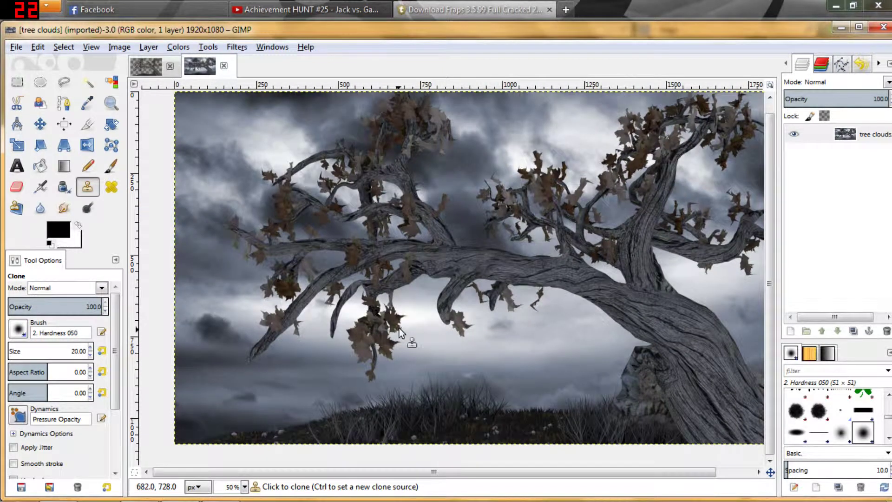
# Step: Inspect the bark where the drooping limbs join the long main branch, and compare it with the whole tree
pyautogui.scroll(1, 400, 328)
pyautogui.scroll(1, 397, 324)
pyautogui.scroll(3, 627, 238)
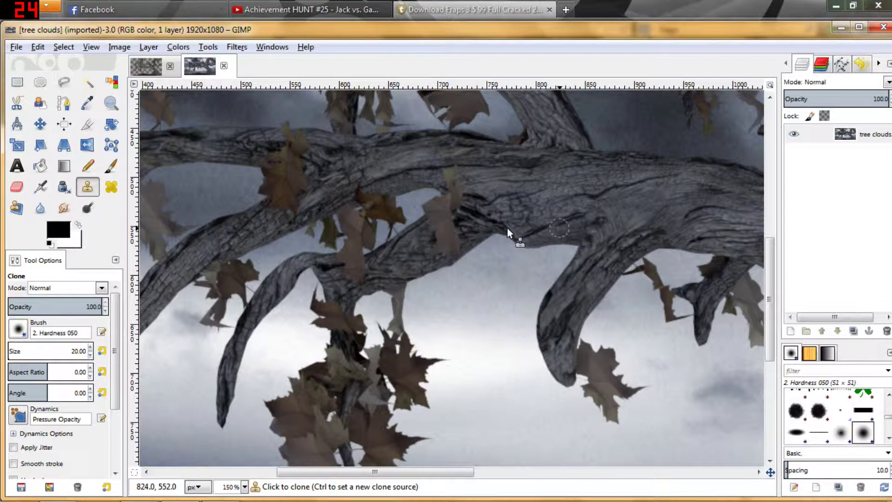
pyautogui.moveTo(420, 246); pyautogui.dragTo(519, 290)
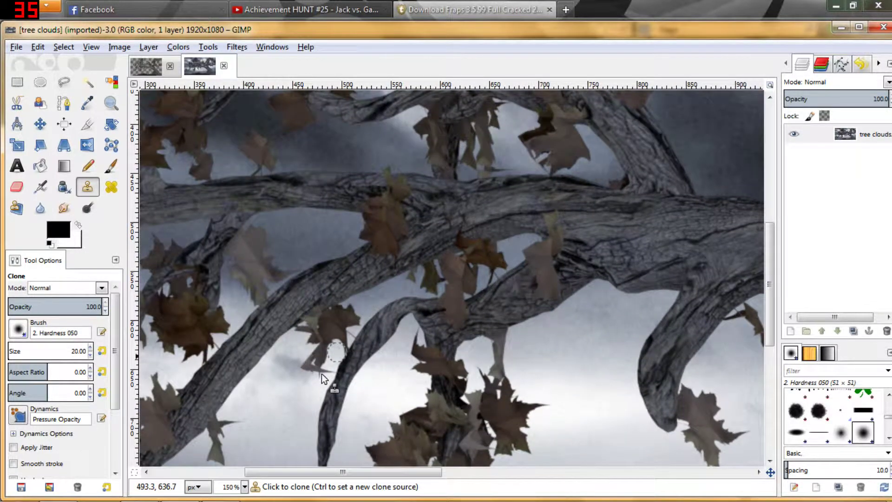
pyautogui.scroll(-2, 315, 220)
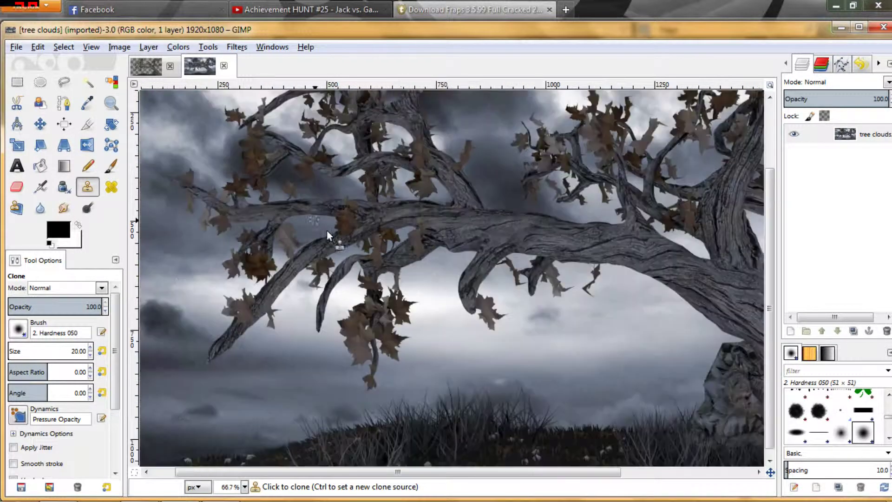
pyautogui.scroll(-1, 404, 277)
pyautogui.moveTo(496, 285); pyautogui.dragTo(443, 277)
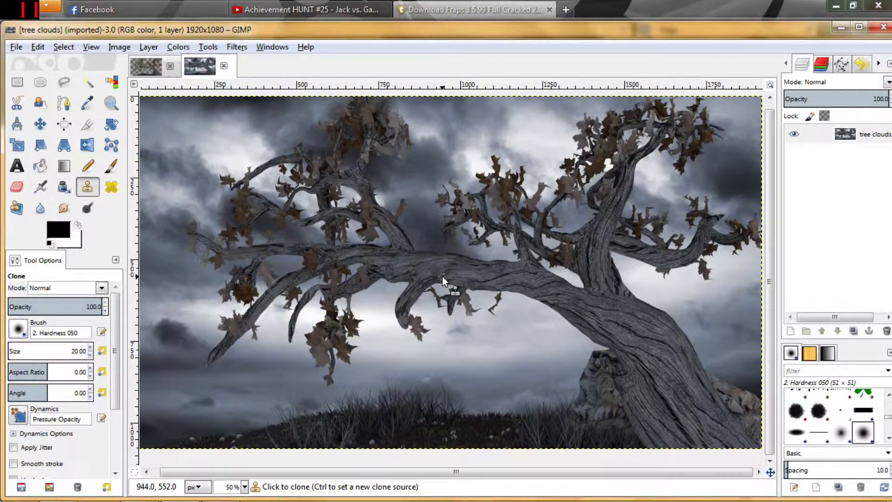
pyautogui.scroll(-1, 443, 277)
pyautogui.scroll(1, 443, 277)
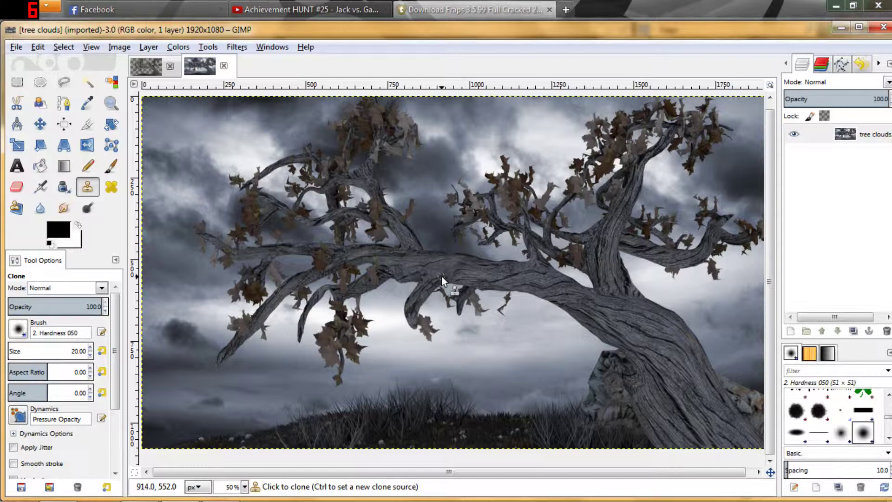
# Step: Review the bark from the middle of the main branch across the leafy limbs and upright trunk to the rock at the tree's base
pyautogui.scroll(1, 442, 276)
pyautogui.scroll(1, 442, 275)
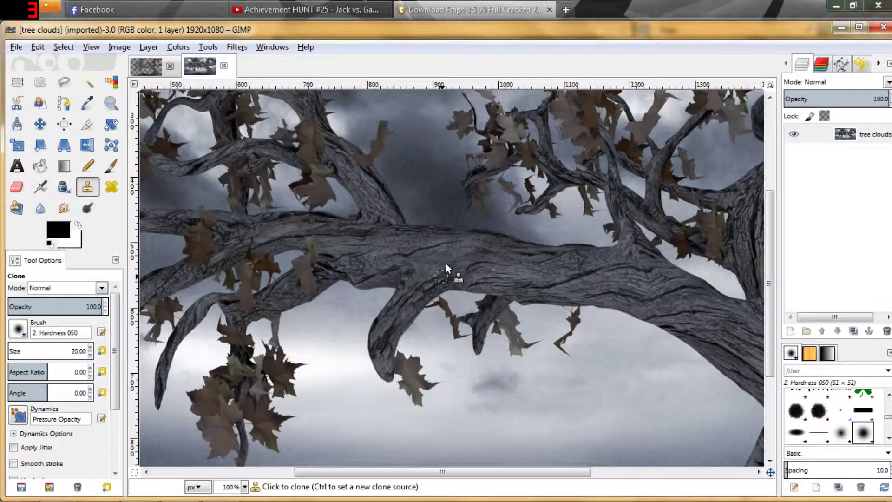
pyautogui.moveTo(563, 214); pyautogui.dragTo(443, 245)
pyautogui.moveTo(616, 241); pyautogui.dragTo(524, 306)
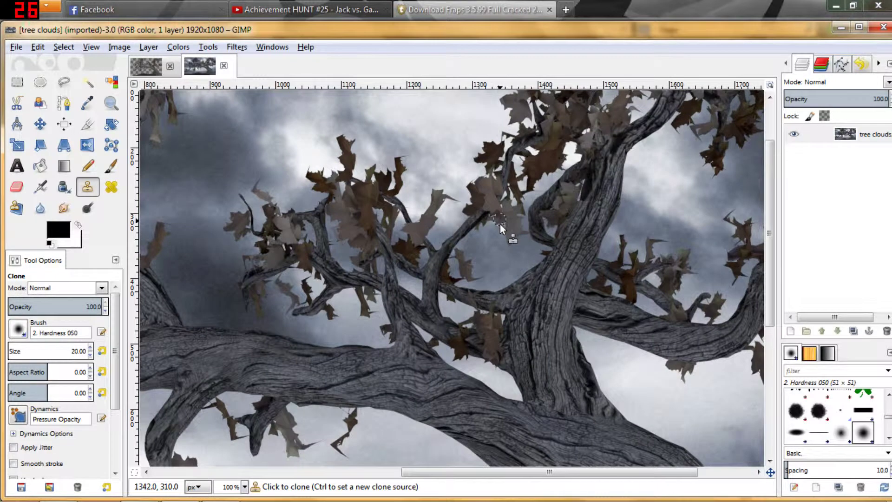
pyautogui.moveTo(500, 224); pyautogui.dragTo(466, 262)
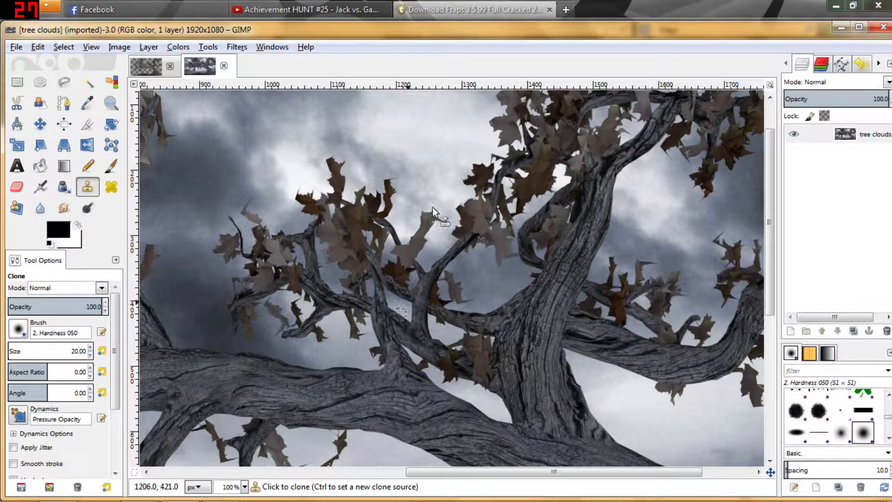
pyautogui.moveTo(495, 266)
pyautogui.mouseDown()
pyautogui.moveTo(436, 322)
pyautogui.moveTo(422, 200)
pyautogui.mouseUp()
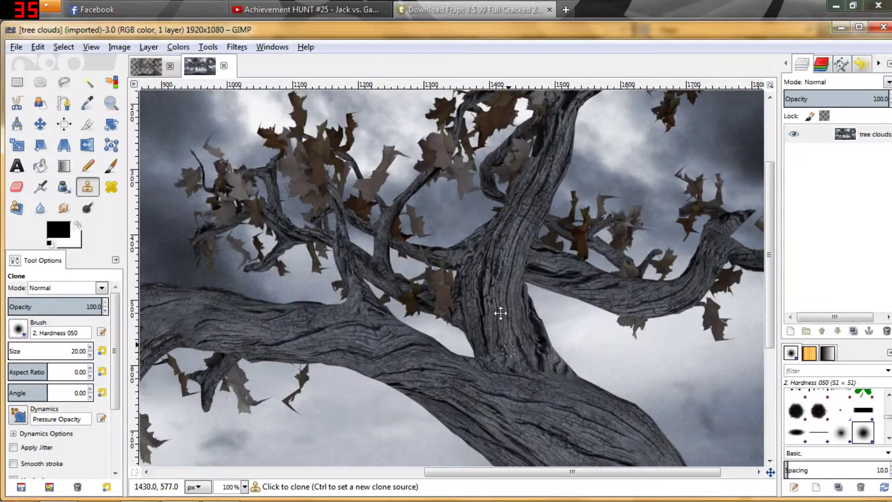
pyautogui.moveTo(501, 312); pyautogui.dragTo(515, 196)
pyautogui.moveTo(550, 287); pyautogui.dragTo(532, 196)
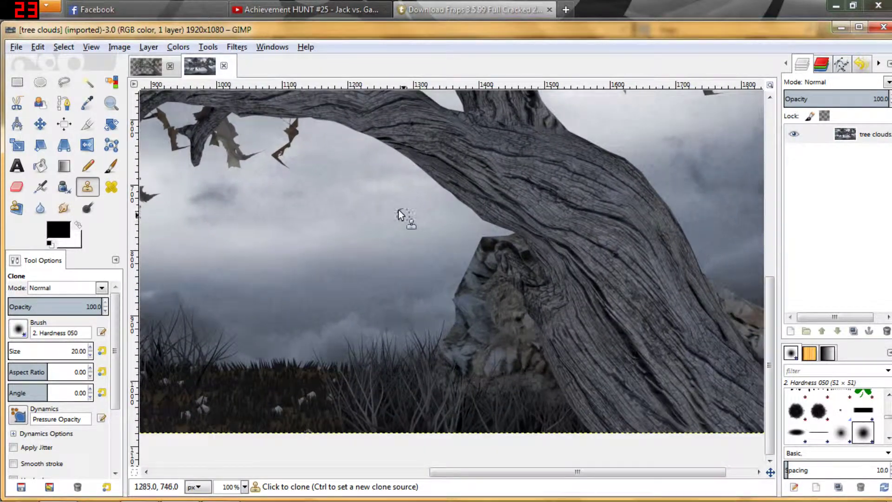
# Step: Look over the grass, the hanging leaves and the limbs at the main branch's far end, ending with the whole tree in view
pyautogui.moveTo(424, 224); pyautogui.dragTo(609, 241)
pyautogui.moveTo(392, 201)
pyautogui.mouseDown()
pyautogui.moveTo(509, 195)
pyautogui.moveTo(530, 184)
pyautogui.mouseUp()
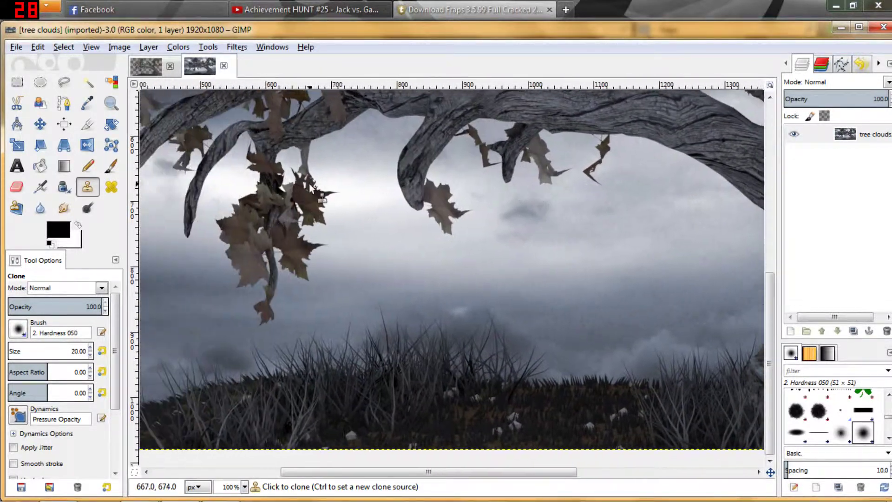
pyautogui.moveTo(381, 220); pyautogui.dragTo(503, 273)
pyautogui.moveTo(361, 211)
pyautogui.mouseDown()
pyautogui.moveTo(437, 239)
pyautogui.moveTo(463, 317)
pyautogui.mouseUp()
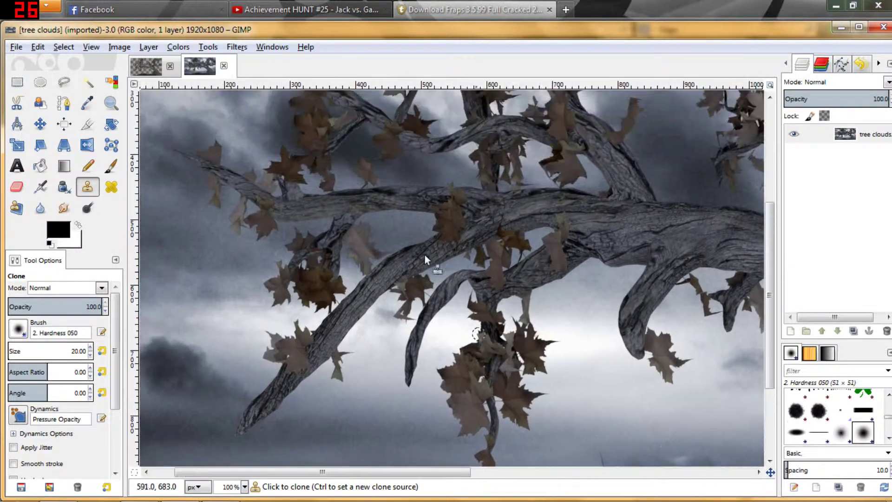
pyautogui.moveTo(404, 271)
pyautogui.mouseDown()
pyautogui.moveTo(405, 284)
pyautogui.moveTo(467, 274)
pyautogui.moveTo(470, 303)
pyautogui.moveTo(482, 277)
pyautogui.mouseUp()
pyautogui.moveTo(478, 316); pyautogui.dragTo(463, 361)
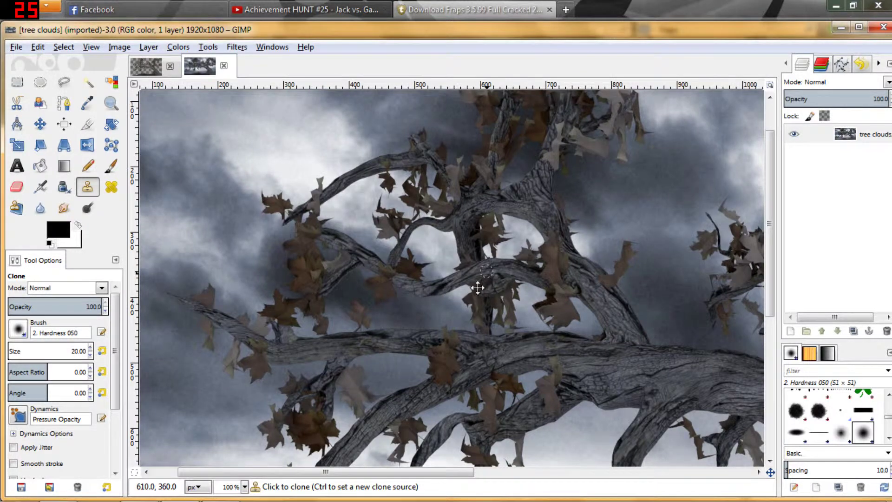
pyautogui.moveTo(479, 279); pyautogui.dragTo(450, 326)
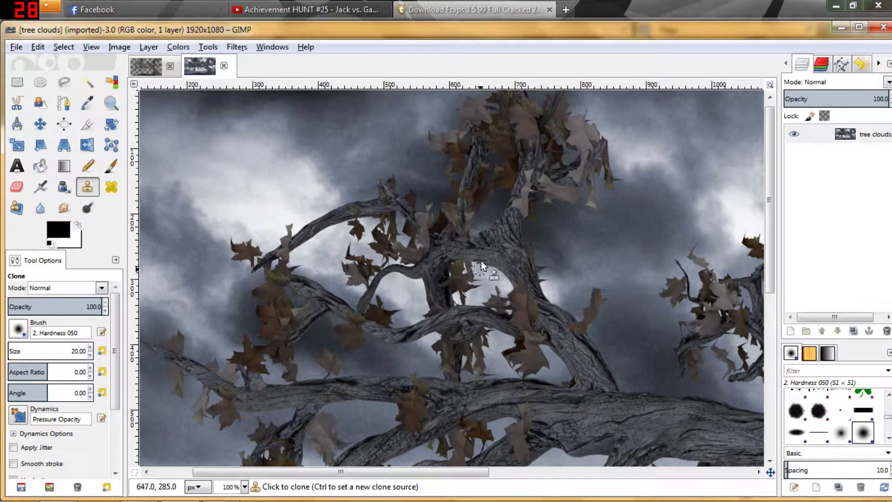
pyautogui.moveTo(500, 361); pyautogui.dragTo(458, 303)
pyautogui.moveTo(474, 340); pyautogui.dragTo(444, 296)
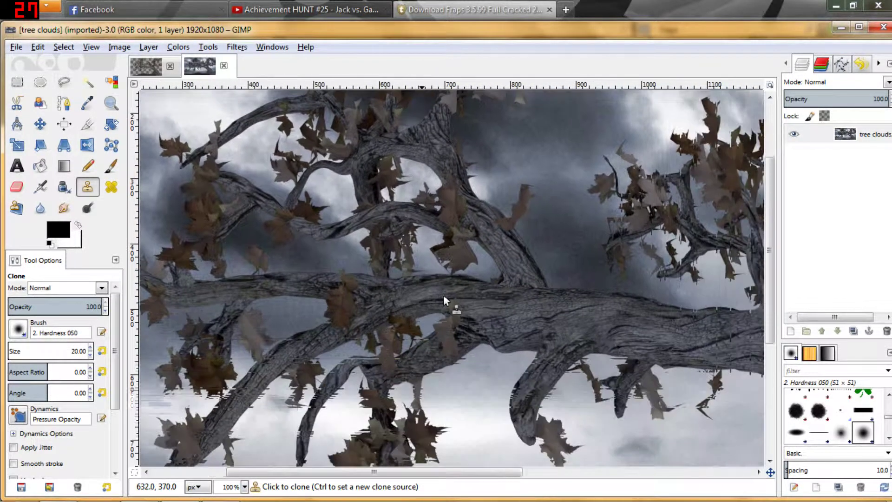
pyautogui.scroll(-1, 445, 296)
pyautogui.scroll(-2, 438, 302)
pyautogui.press('-')
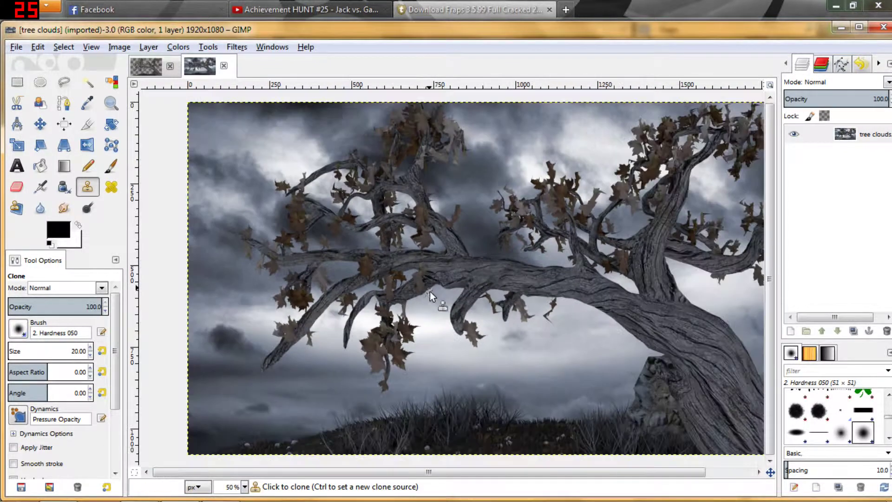
pyautogui.moveTo(511, 300); pyautogui.dragTo(467, 295)
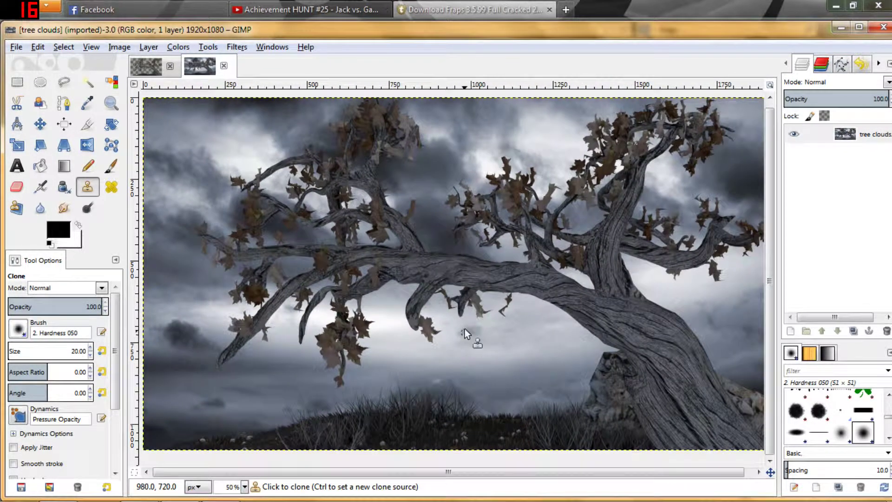